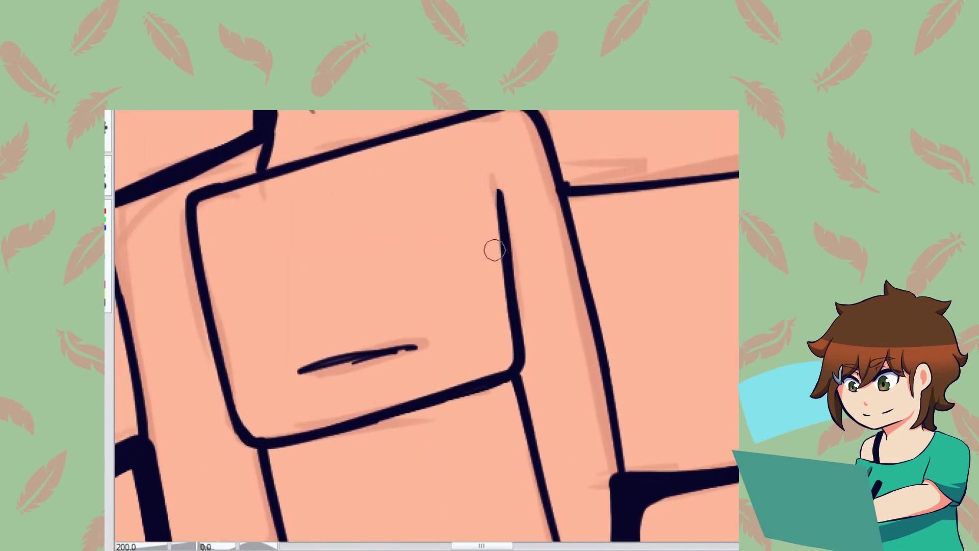
# Ink the slanted upper corner of the pouch's flap and join it to the pouch's outer edge
pyautogui.moveTo(542, 232); pyautogui.dragTo(506, 270)
pyautogui.moveTo(542, 230); pyautogui.dragTo(508, 271)
pyautogui.moveTo(528, 222); pyautogui.dragTo(549, 213)
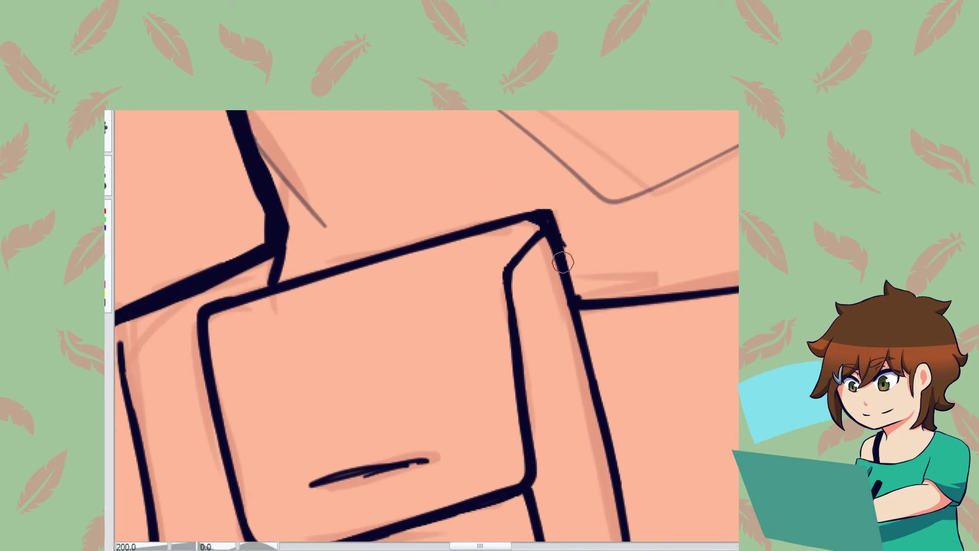
# Thicken the pouch's outer side edge just below the point where the belt line meets it
pyautogui.press('h')
pyautogui.moveTo(278, 303); pyautogui.dragTo(528, 278)
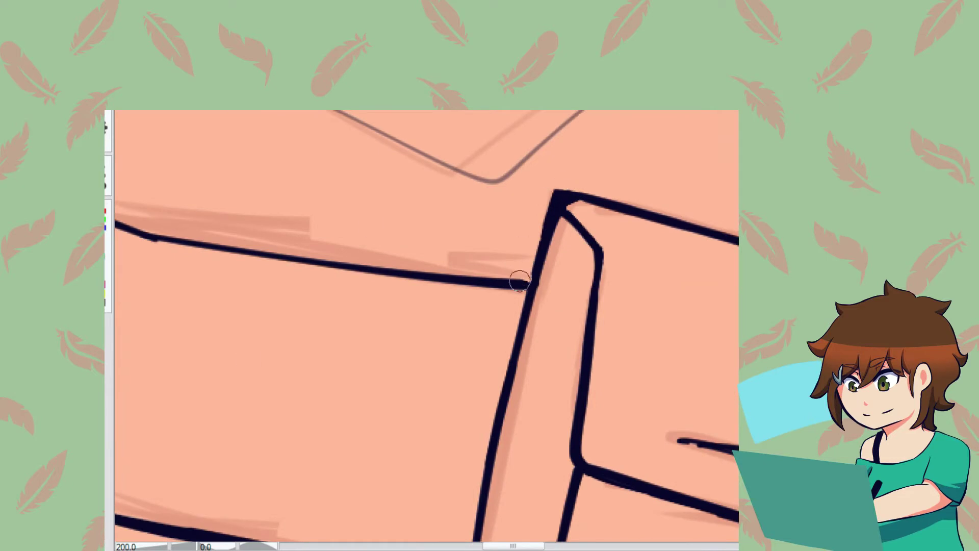
pyautogui.scroll(-4, 526, 285)
pyautogui.scroll(3, 634, 273)
pyautogui.hscroll(2, 514, 291)
pyautogui.scroll(1, 514, 291)
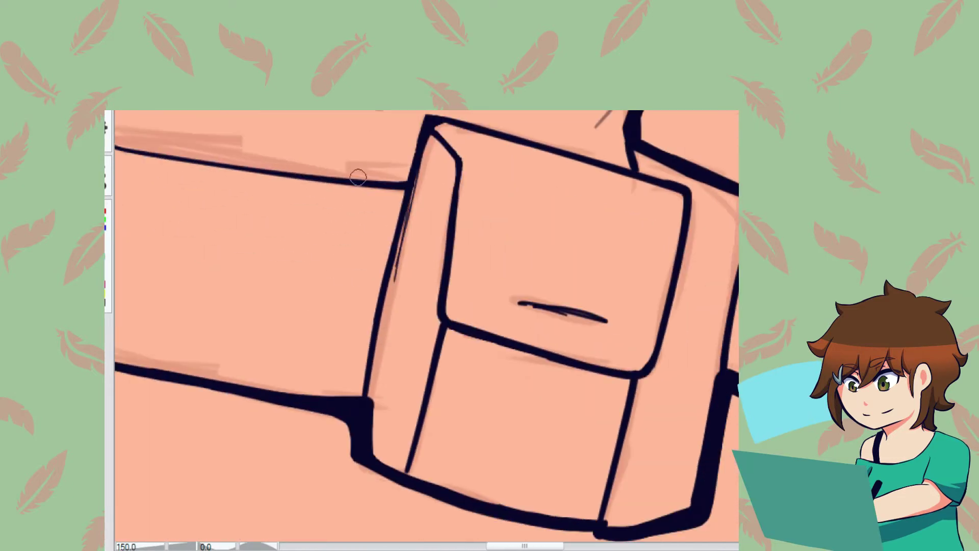
pyautogui.moveTo(407, 176)
pyautogui.mouseDown()
pyautogui.moveTo(372, 412)
pyautogui.moveTo(356, 393)
pyautogui.moveTo(395, 226)
pyautogui.mouseUp()
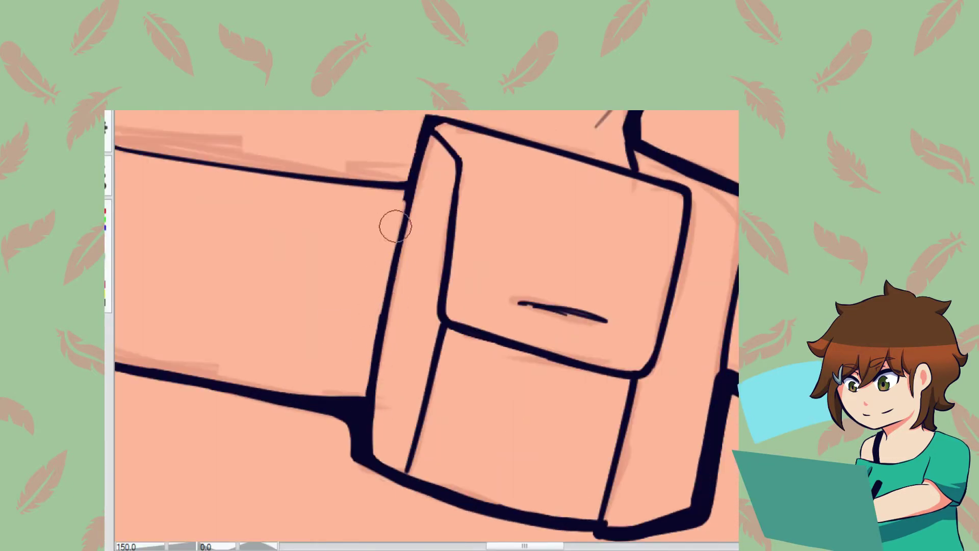
# Touch up the fold line where it meets the shirt's side outline at the waist
pyautogui.scroll(5, 404, 208)
pyautogui.press('Tab')
pyautogui.click(132, 250)
pyautogui.press('Tab')
pyautogui.moveTo(360, 391)
pyautogui.mouseDown()
pyautogui.moveTo(383, 332)
pyautogui.moveTo(380, 343)
pyautogui.mouseUp()
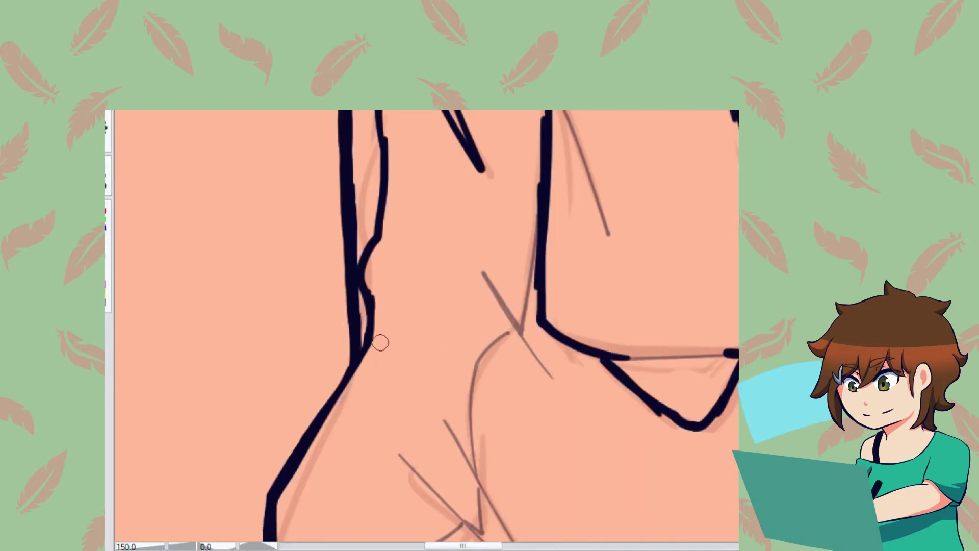
# Fill in the diagonal fold line on the shirt's side below the wrist and taper its vertical line
pyautogui.scroll(10, 394, 254)
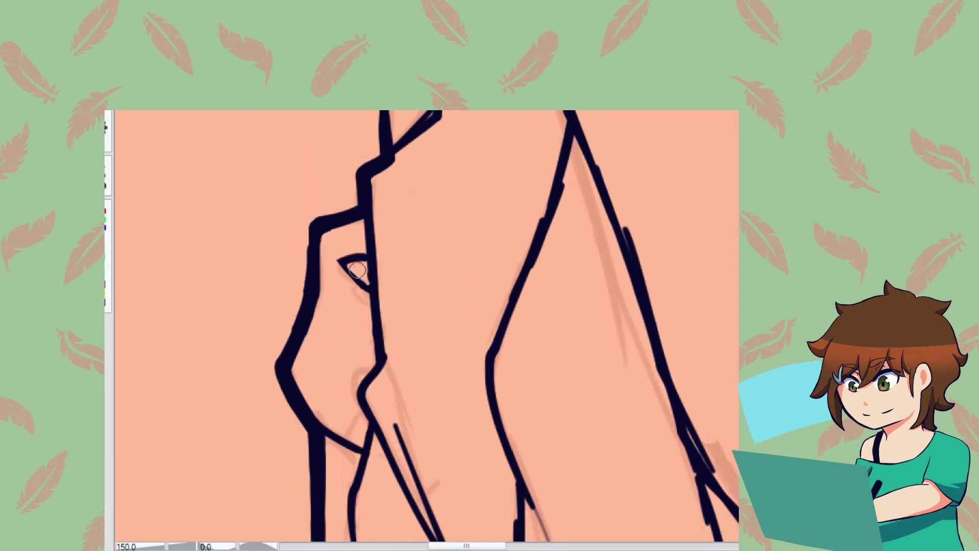
pyautogui.scroll(3, 378, 264)
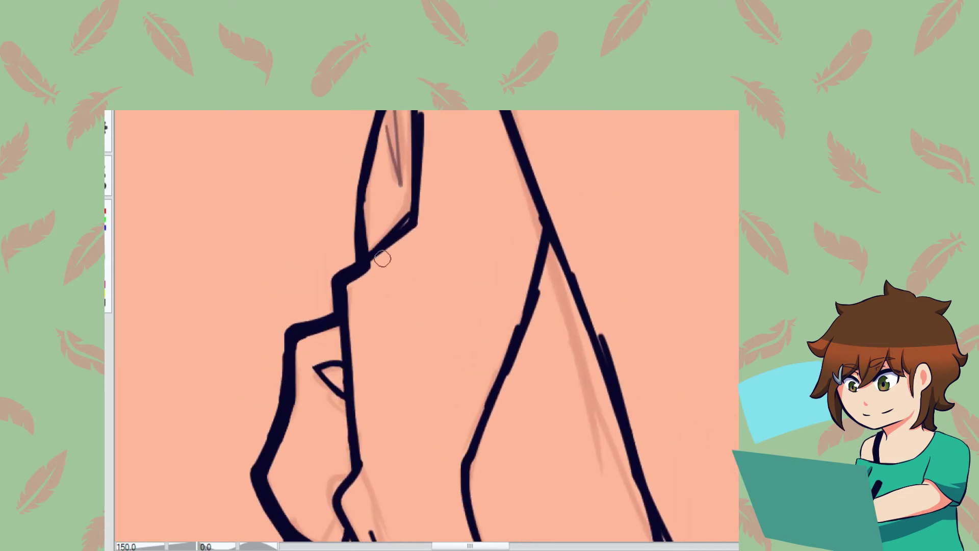
pyautogui.scroll(2, 382, 259)
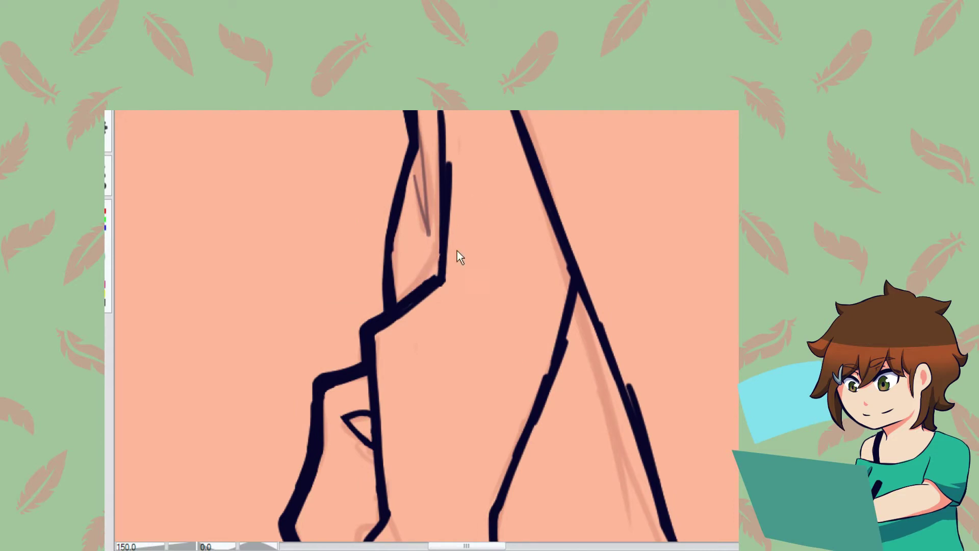
pyautogui.scroll(2, 439, 245)
pyautogui.scroll(2, 433, 275)
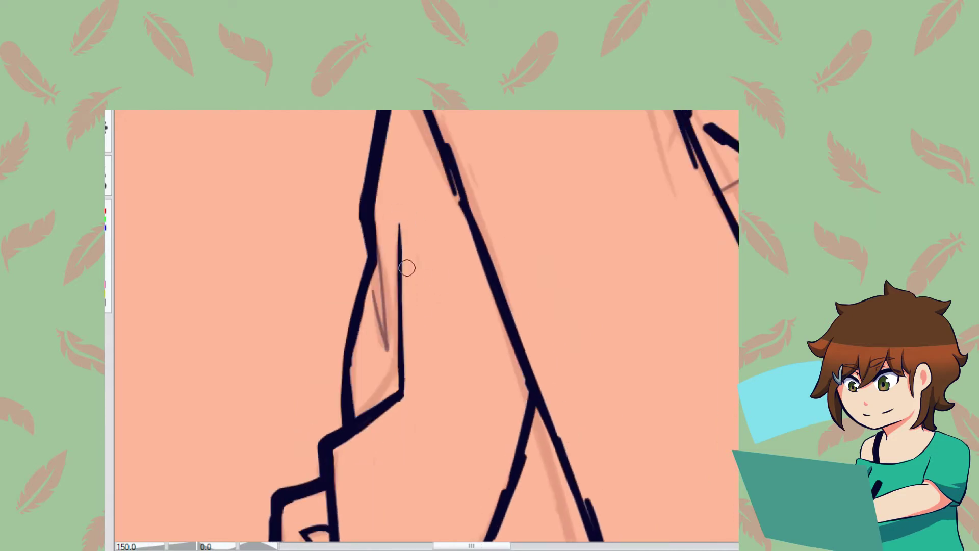
pyautogui.scroll(-3, 400, 212)
pyautogui.scroll(-2, 389, 463)
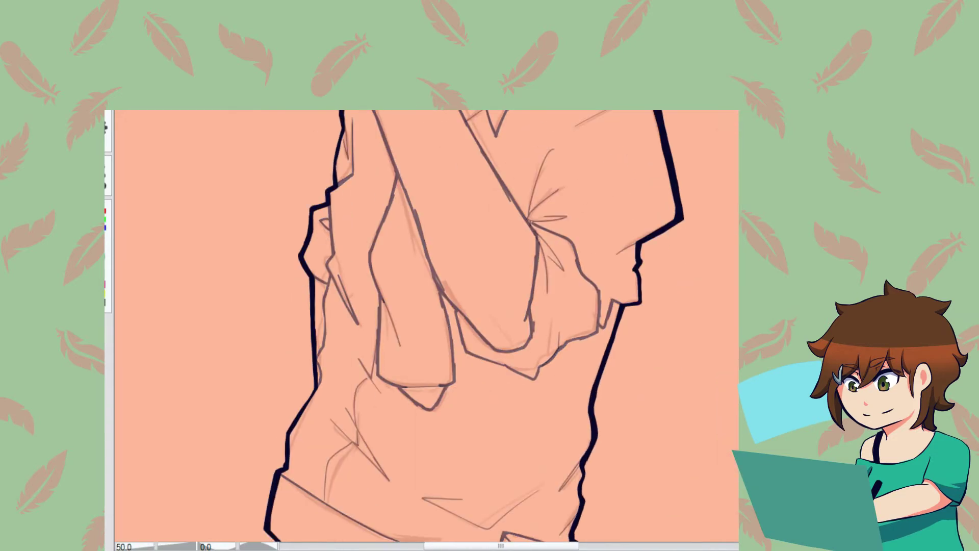
# Refine the line weight of the small triangular fabric tip hanging below the sleeve's hem
pyautogui.scroll(3, 370, 260)
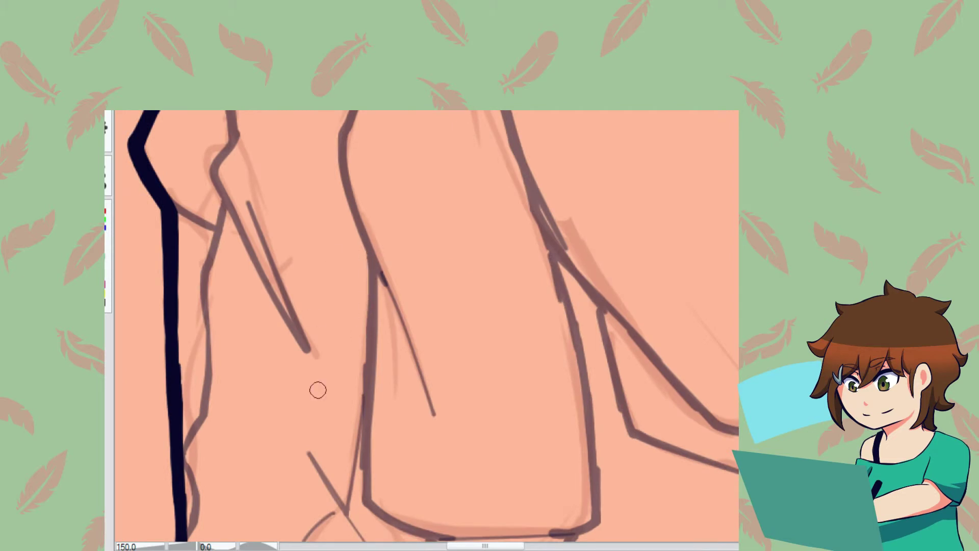
pyautogui.scroll(-2, 369, 317)
pyautogui.scroll(-3, 356, 383)
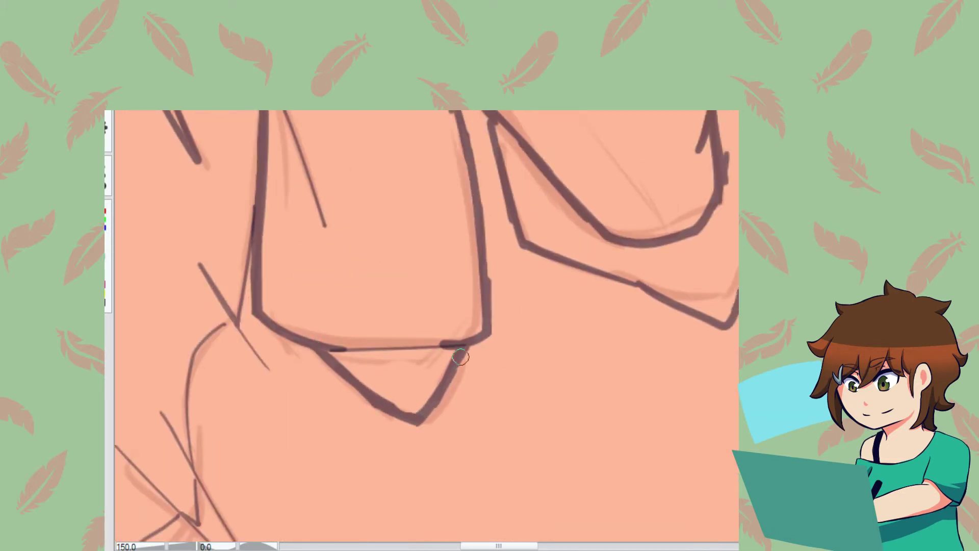
pyautogui.scroll(1, 462, 357)
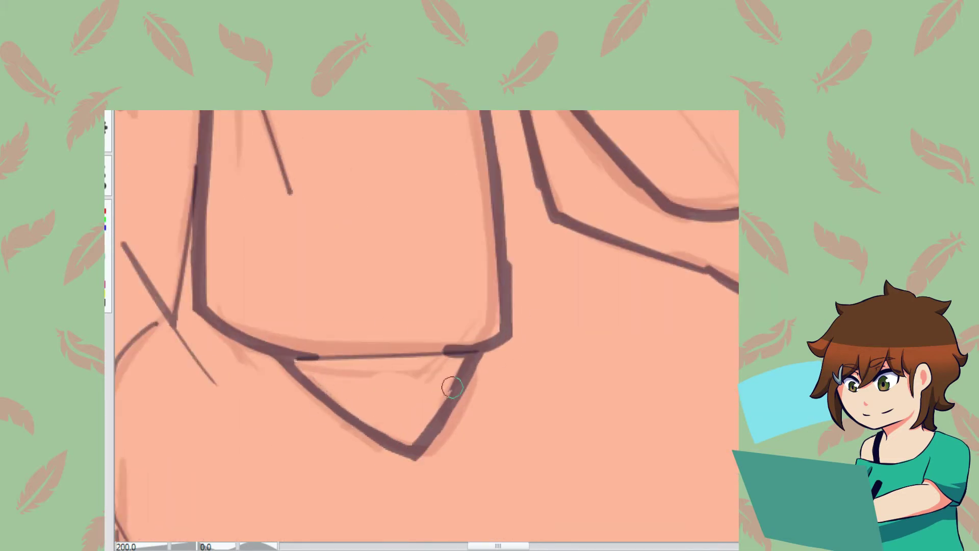
pyautogui.scroll(2, 520, 311)
pyautogui.scroll(-2, 485, 387)
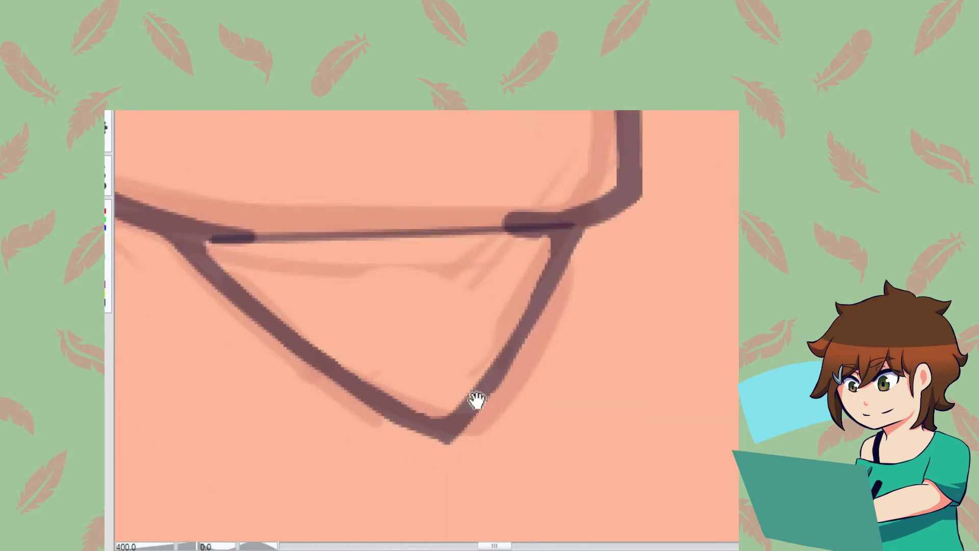
pyautogui.scroll(2, 371, 342)
pyautogui.scroll(-2, 371, 342)
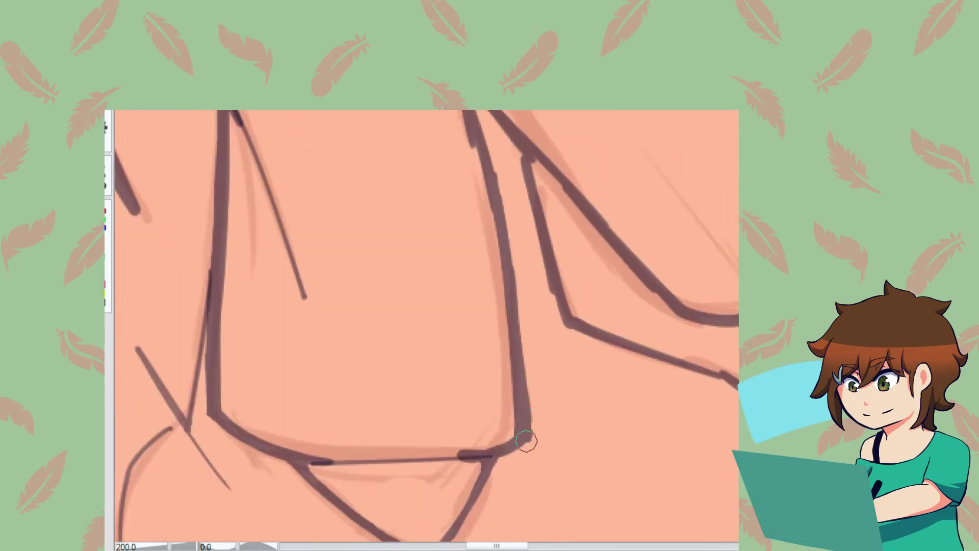
# Smooth the long side edge and lower corner of the sleeve and the neighbouring fabric line below the elbow
pyautogui.moveTo(528, 331); pyautogui.dragTo(531, 453)
pyautogui.press('h')
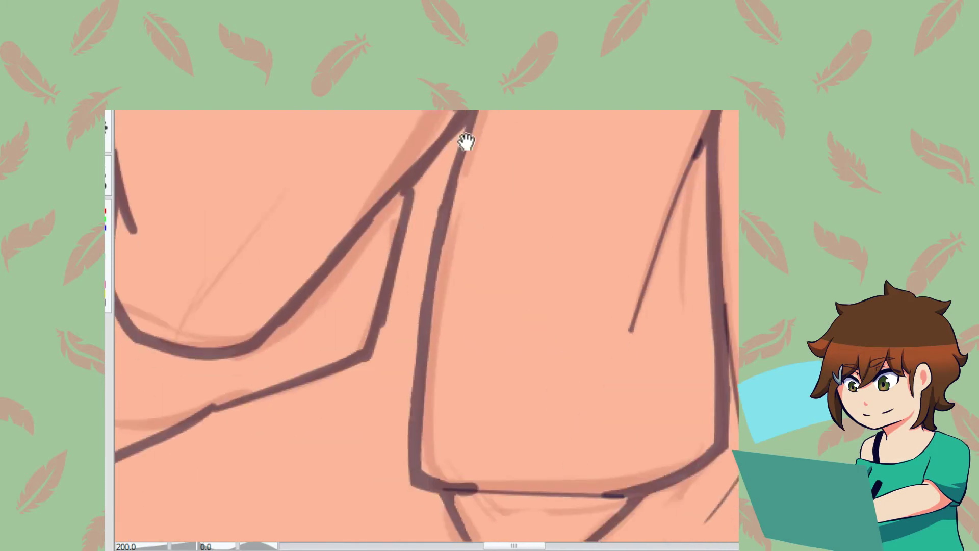
pyautogui.hscroll(-3, 453, 148)
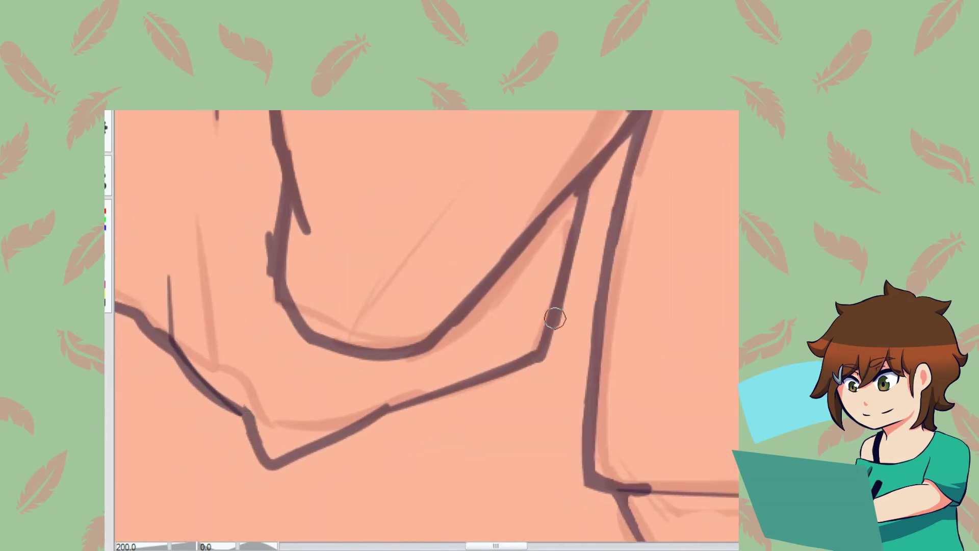
pyautogui.scroll(-2, 323, 260)
pyautogui.moveTo(568, 267); pyautogui.dragTo(496, 353)
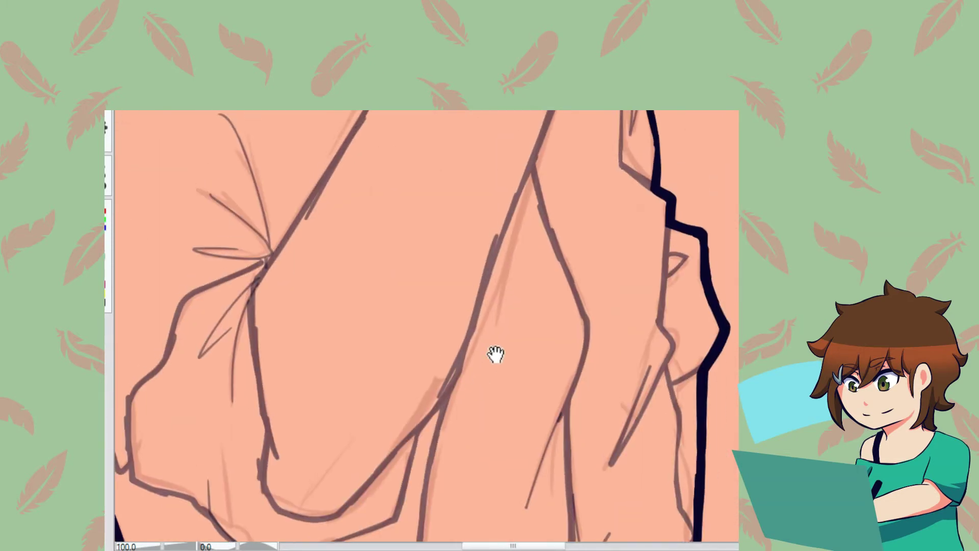
# Smooth the forearm's underside line and the sleeve edge that branches off it
pyautogui.scroll(2, 368, 267)
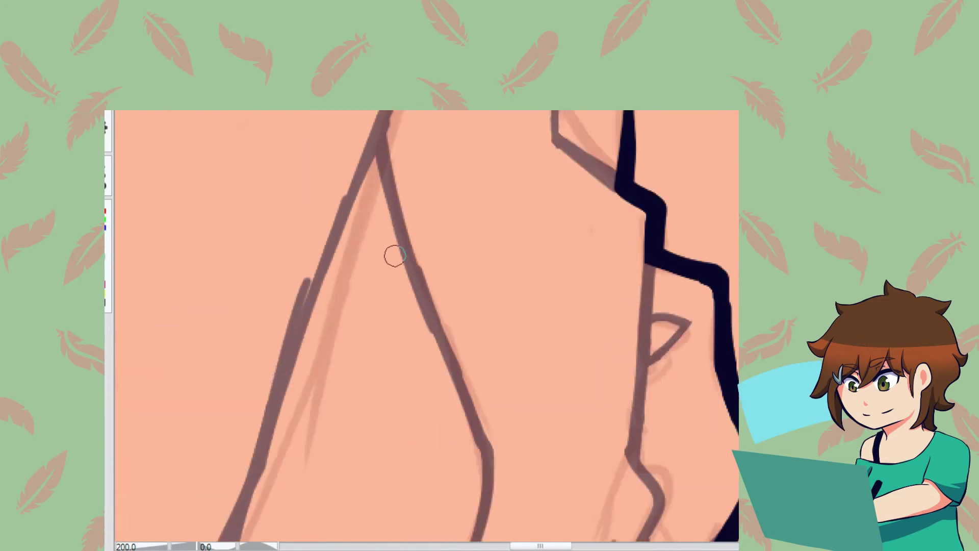
pyautogui.scroll(-2, 395, 255)
pyautogui.moveTo(291, 280); pyautogui.dragTo(458, 279)
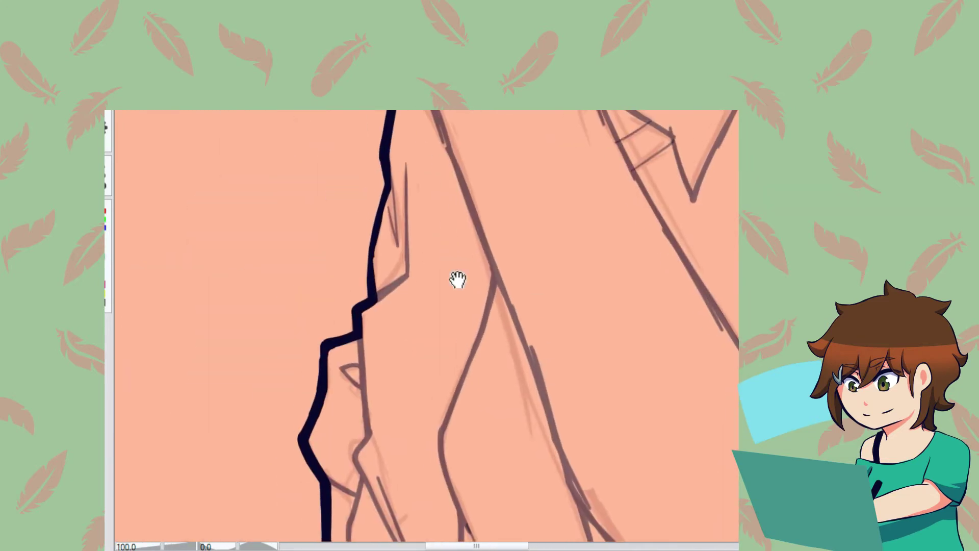
pyautogui.moveTo(474, 227); pyautogui.dragTo(451, 403)
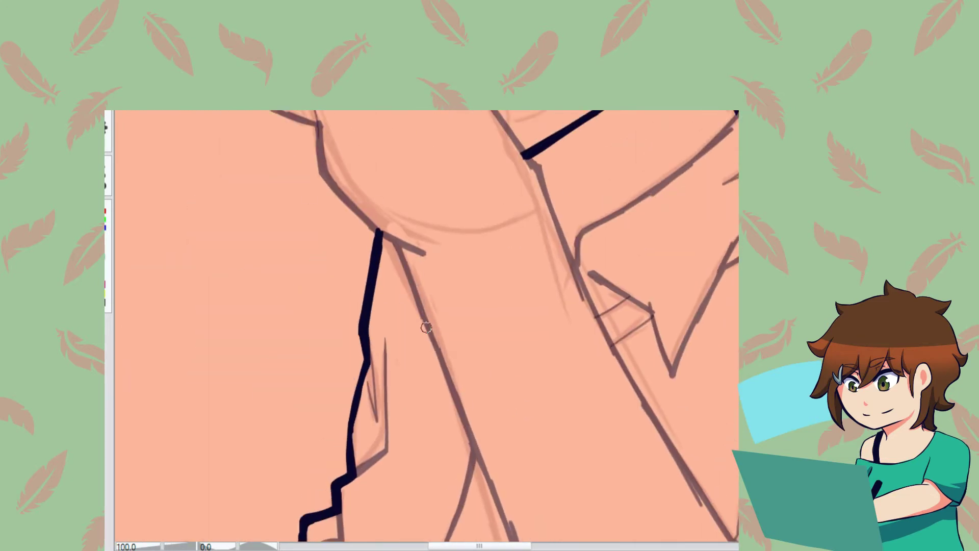
pyautogui.scroll(1, 426, 327)
pyautogui.scroll(-10, 418, 321)
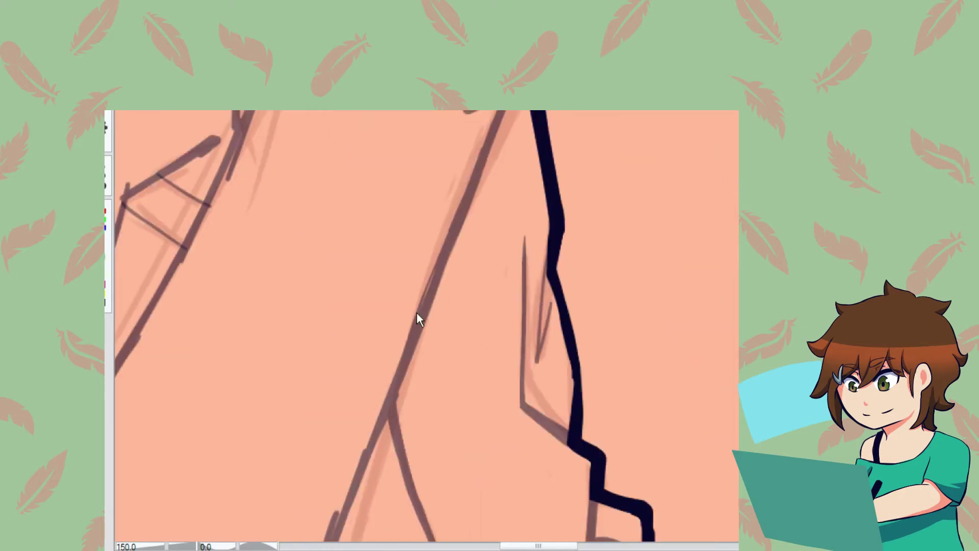
pyautogui.scroll(-1, 413, 362)
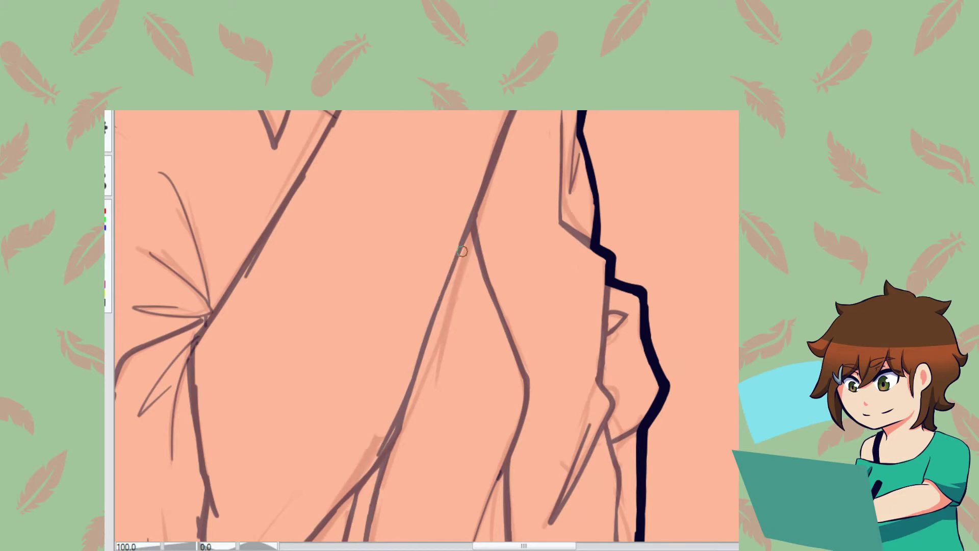
# Smooth the outline of the fist resting against the face, from the knuckles to the wrist
pyautogui.scroll(5, 158, 418)
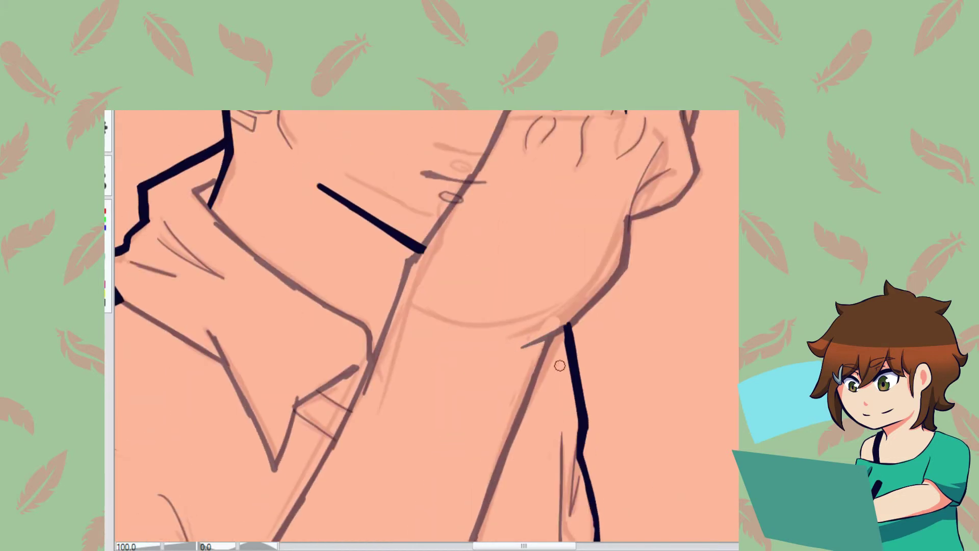
pyautogui.scroll(5, 567, 219)
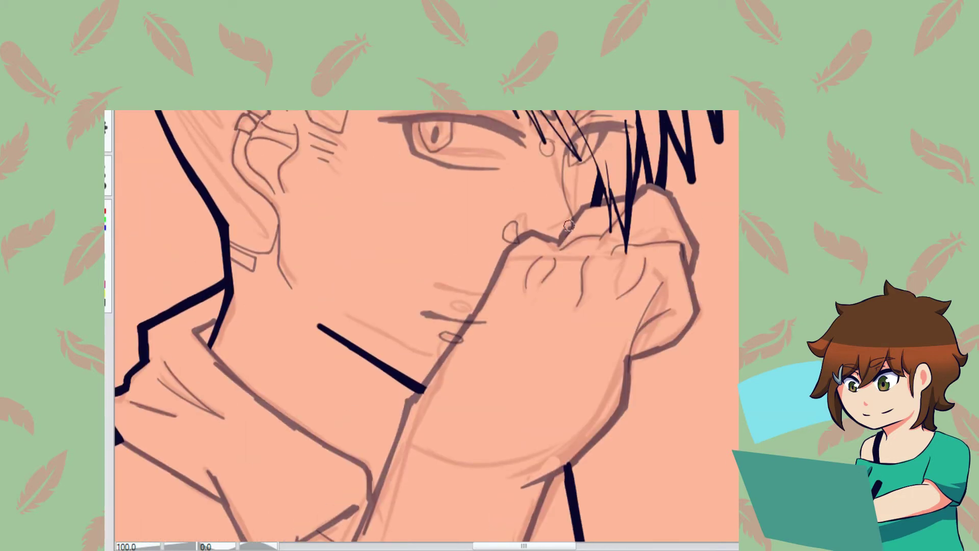
pyautogui.press('h')
pyautogui.scroll(1, 337, 209)
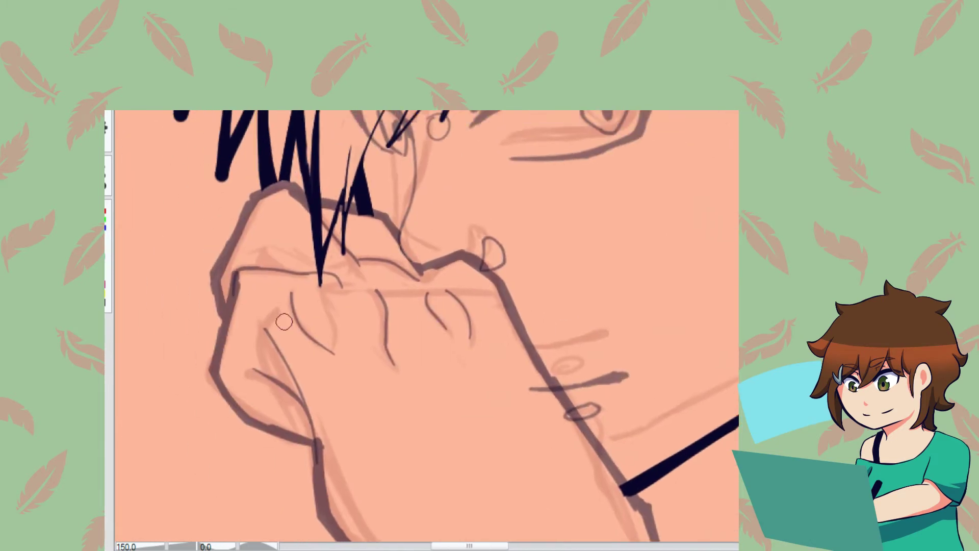
pyautogui.moveTo(473, 257); pyautogui.dragTo(553, 314)
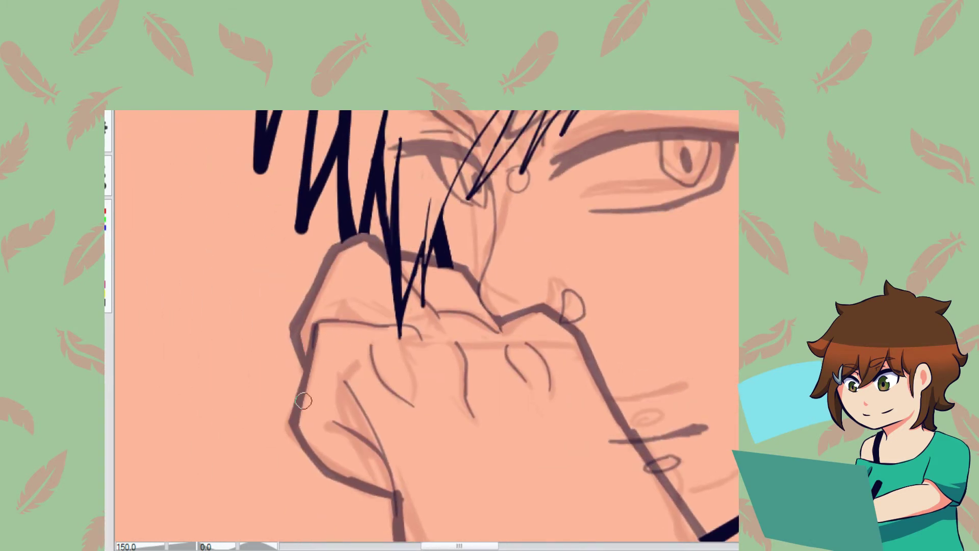
pyautogui.moveTo(379, 335)
pyautogui.mouseDown()
pyautogui.moveTo(439, 332)
pyautogui.moveTo(328, 201)
pyautogui.mouseUp()
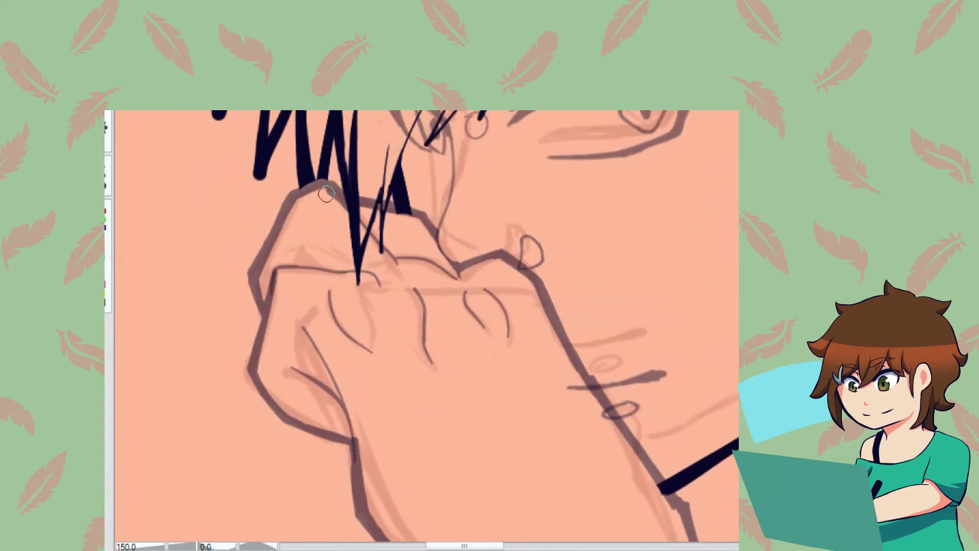
pyautogui.moveTo(501, 171)
pyautogui.mouseDown()
pyautogui.moveTo(511, 212)
pyautogui.moveTo(341, 225)
pyautogui.moveTo(525, 364)
pyautogui.moveTo(429, 350)
pyautogui.moveTo(485, 256)
pyautogui.moveTo(361, 406)
pyautogui.moveTo(444, 260)
pyautogui.mouseUp()
# Clean up the overlapping stroke ends along the elbow and the rolled sleeve's edge around it
pyautogui.moveTo(376, 400); pyautogui.dragTo(393, 378)
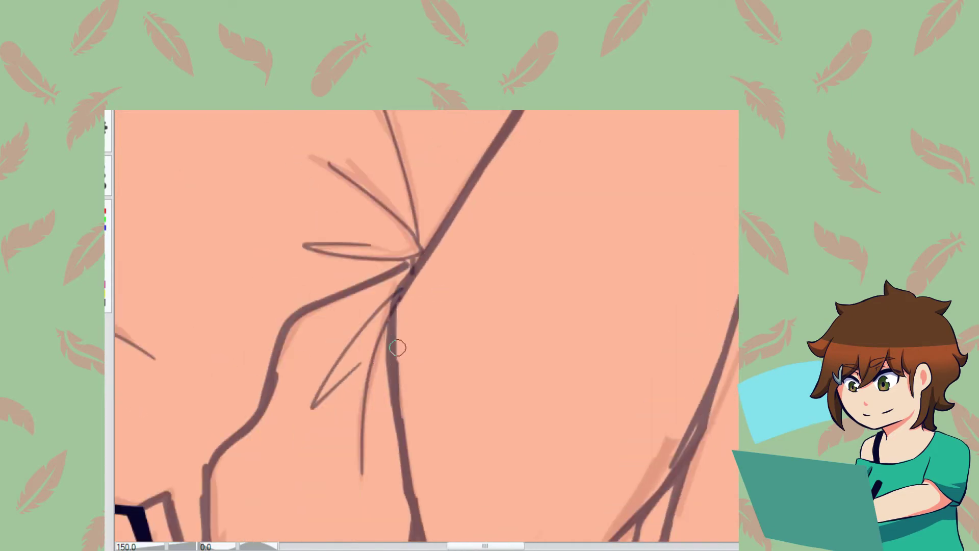
pyautogui.scroll(-3, 391, 306)
pyautogui.moveTo(372, 182); pyautogui.dragTo(387, 306)
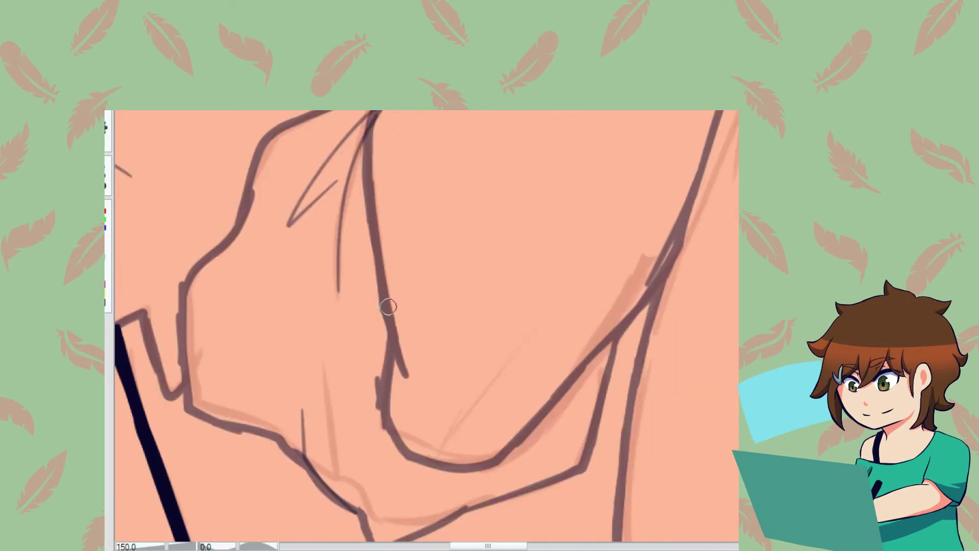
pyautogui.scroll(-1, 521, 361)
pyautogui.moveTo(575, 322); pyautogui.dragTo(661, 328)
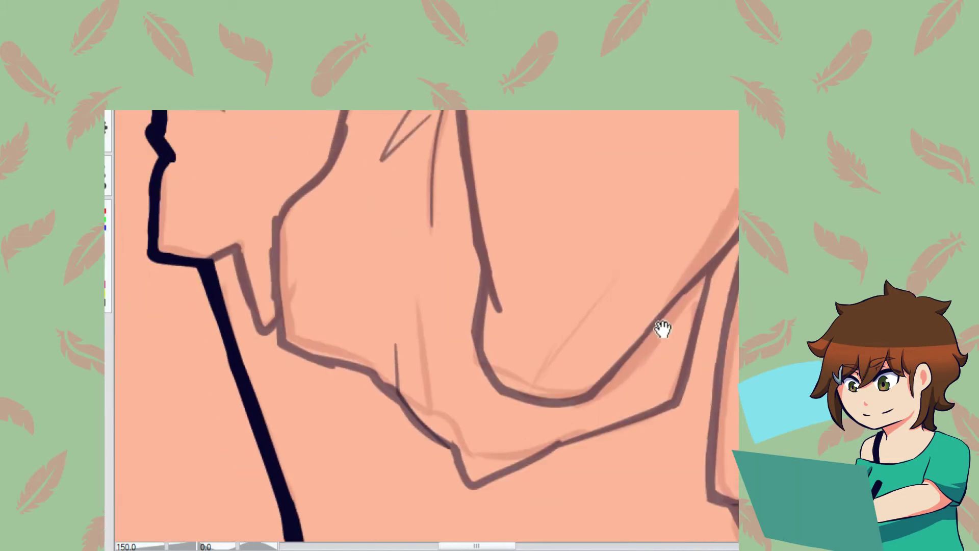
pyautogui.moveTo(282, 211)
pyautogui.mouseDown()
pyautogui.moveTo(274, 282)
pyautogui.moveTo(336, 367)
pyautogui.moveTo(352, 327)
pyautogui.moveTo(453, 278)
pyautogui.moveTo(416, 248)
pyautogui.mouseUp()
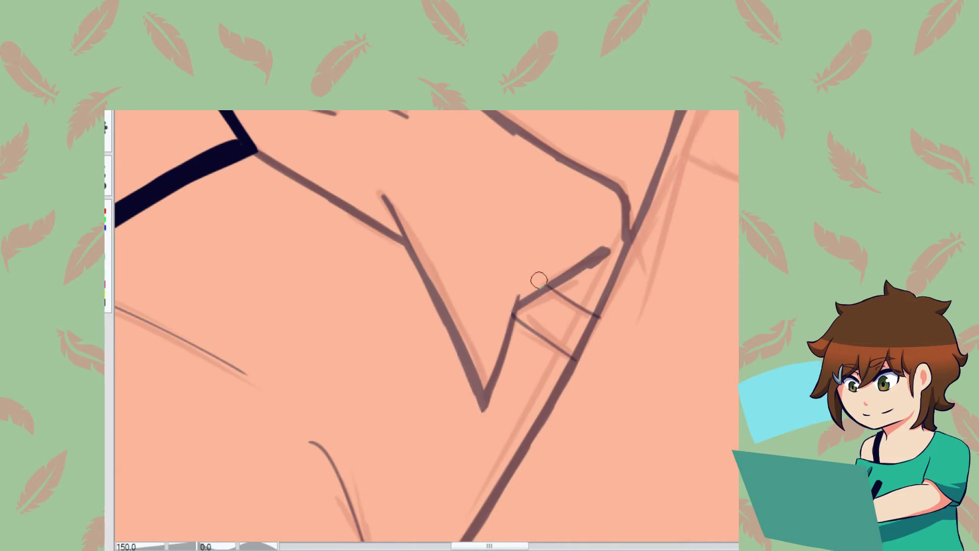
# Clean up the stray stroke ends and bumps on the shirt collar's lines
pyautogui.press('h')
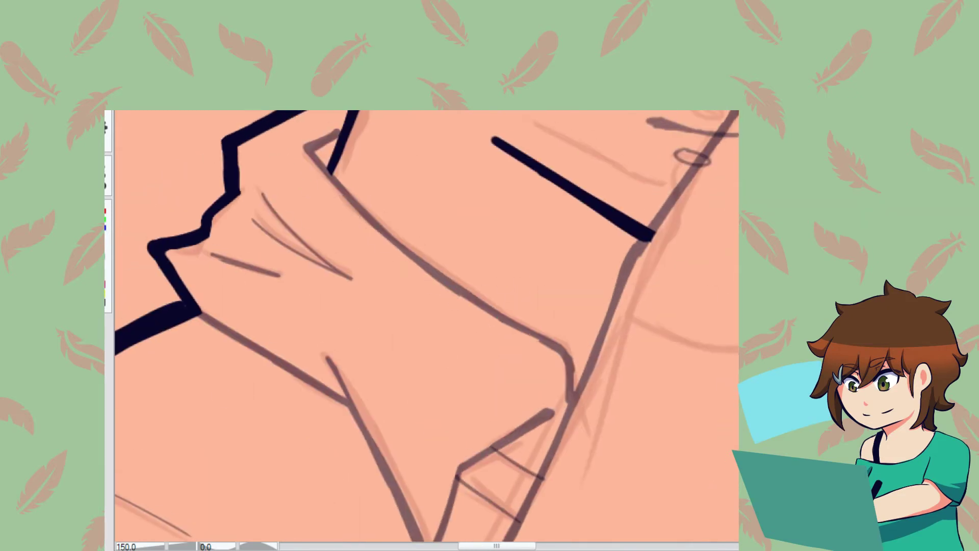
pyautogui.press('h')
pyautogui.scroll(-5, 280, 376)
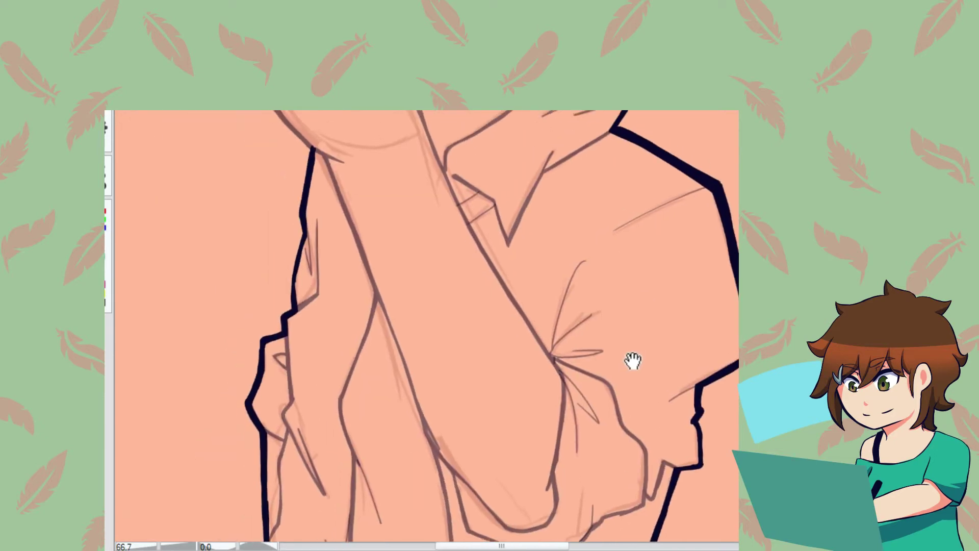
pyautogui.scroll(2, 437, 284)
pyautogui.moveTo(437, 284)
pyautogui.mouseDown()
pyautogui.moveTo(576, 359)
pyautogui.moveTo(602, 245)
pyautogui.mouseUp()
pyautogui.scroll(2, 498, 328)
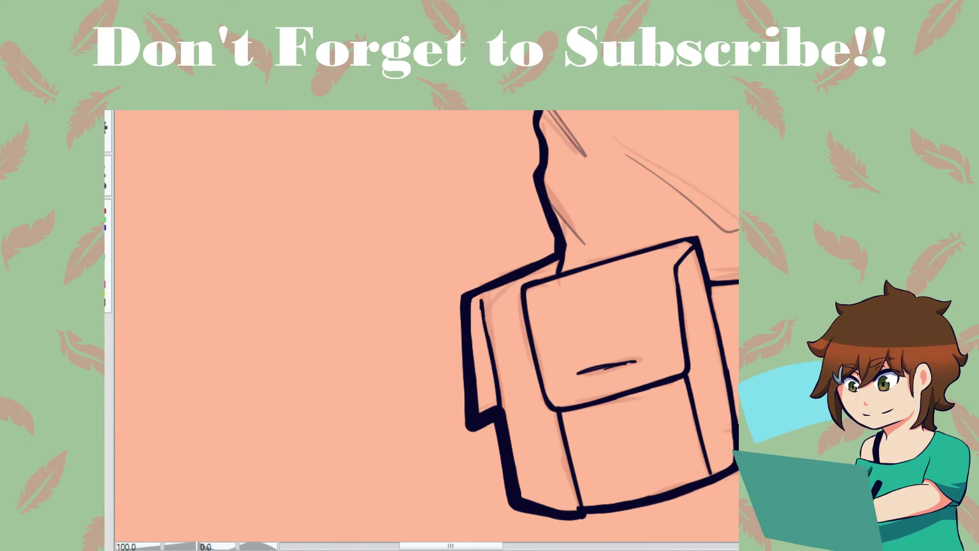
# Draw the missing top edge of the pouch's narrow side panel, joining it to the front flap
pyautogui.press('h')
pyautogui.press('h')
pyautogui.scroll(1, 514, 270)
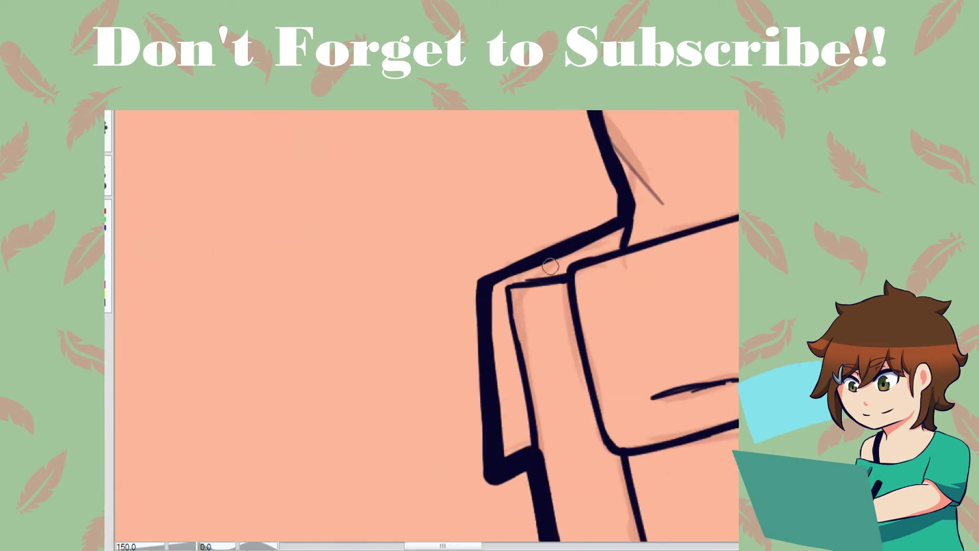
pyautogui.scroll(-6, 522, 284)
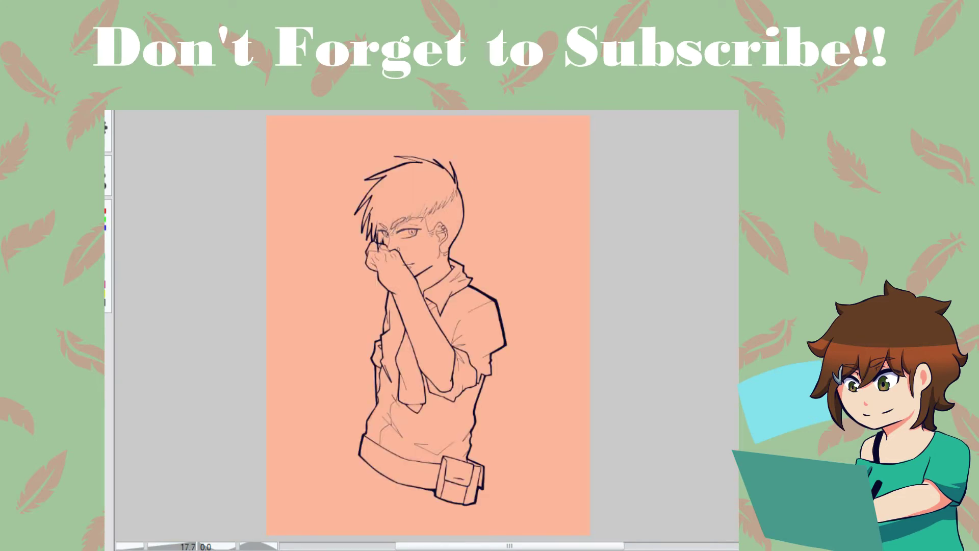
# Select and adjust the fold line at the short sleeve's hem and the seam line on the shoulder
pyautogui.scroll(4, 459, 352)
pyautogui.moveTo(587, 364); pyautogui.dragTo(528, 408)
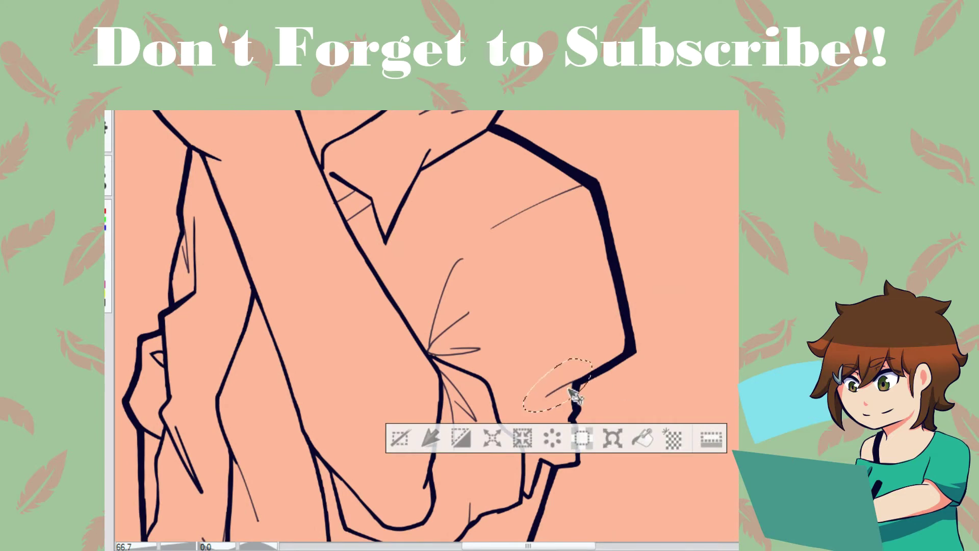
pyautogui.moveTo(589, 186); pyautogui.dragTo(472, 232)
pyautogui.moveTo(580, 225)
pyautogui.mouseDown()
pyautogui.moveTo(555, 207)
pyautogui.moveTo(564, 236)
pyautogui.mouseUp()
pyautogui.hotkey('ctrl', 'd')
# Select and transform the thin shirt fold lines above the belt and beside the pouch
pyautogui.moveTo(274, 402)
pyautogui.mouseDown()
pyautogui.moveTo(516, 275)
pyautogui.moveTo(461, 378)
pyautogui.moveTo(392, 205)
pyautogui.mouseUp()
pyautogui.hotkey('ctrl', 't')
pyautogui.moveTo(285, 225)
pyautogui.mouseDown()
pyautogui.moveTo(326, 303)
pyautogui.moveTo(486, 252)
pyautogui.moveTo(648, 258)
pyautogui.mouseUp()
pyautogui.press('Return')
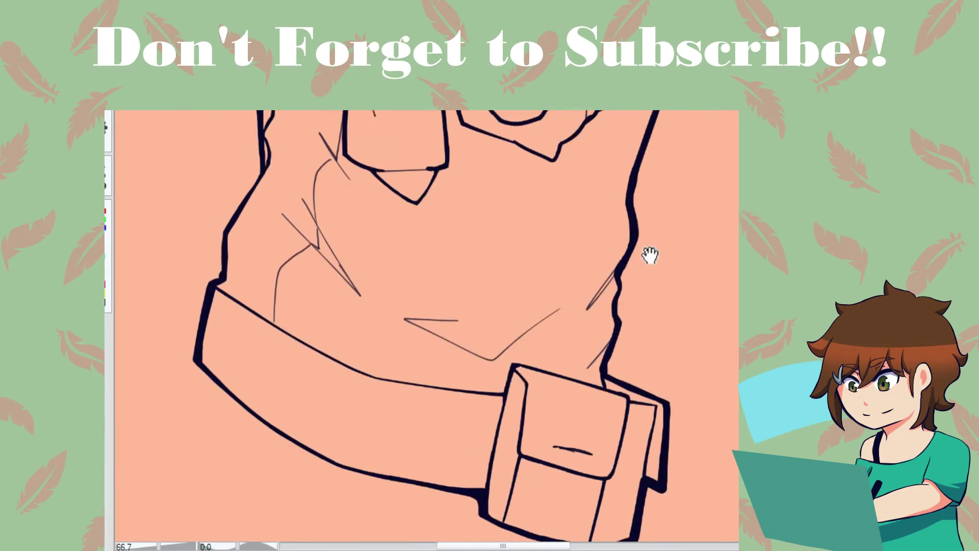
pyautogui.moveTo(614, 304); pyautogui.dragTo(604, 353)
pyautogui.hotkey('ctrl', 't')
pyautogui.press('Return')
# Thicken the hanging sleeve's lower edge above its pointed tip, and transform the short fold line under the elbow
pyautogui.scroll(2, 607, 356)
pyautogui.moveTo(285, 347); pyautogui.dragTo(441, 339)
pyautogui.moveTo(536, 349); pyautogui.dragTo(464, 341)
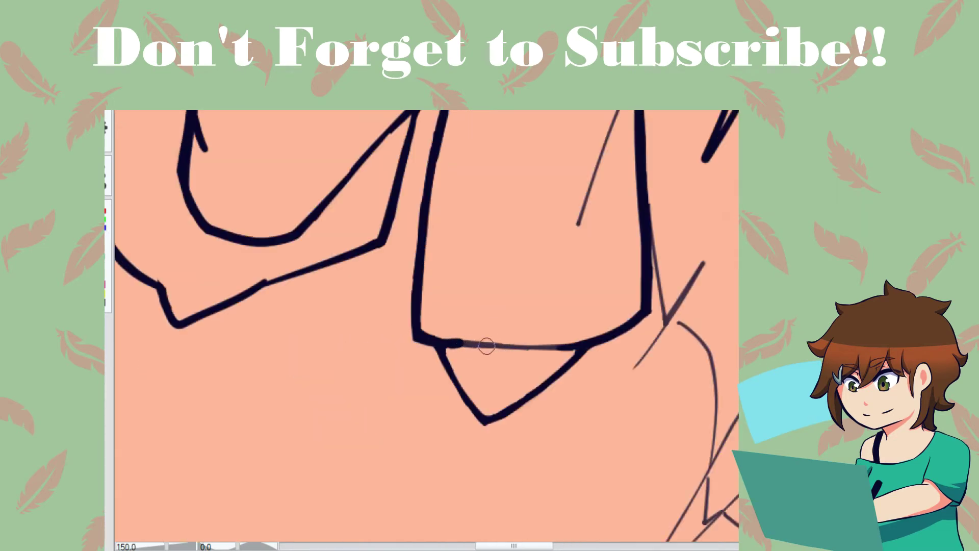
pyautogui.scroll(-2, 539, 292)
pyautogui.moveTo(539, 292); pyautogui.dragTo(561, 428)
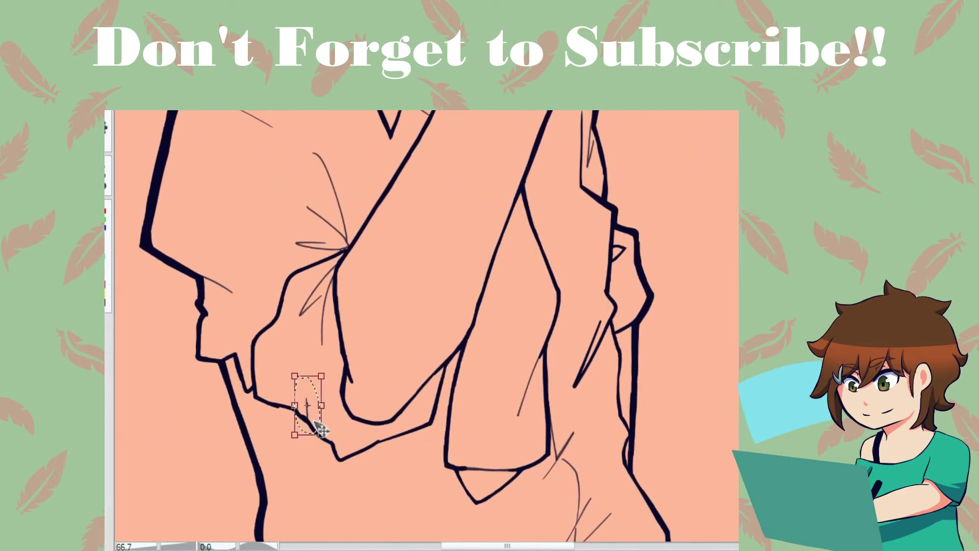
# Clean up the line art of both eyes and the pierced eyebrow
pyautogui.scroll(3, 486, 287)
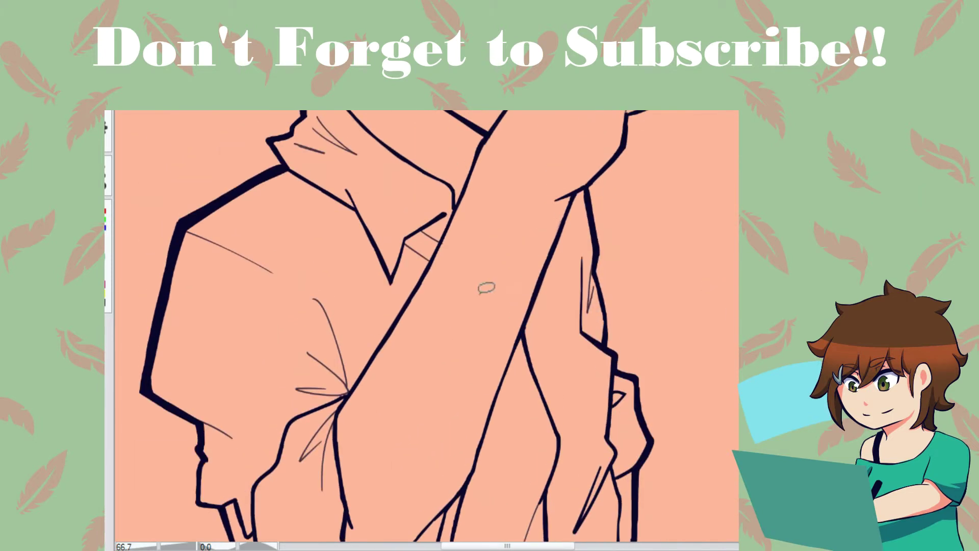
pyautogui.scroll(4, 527, 307)
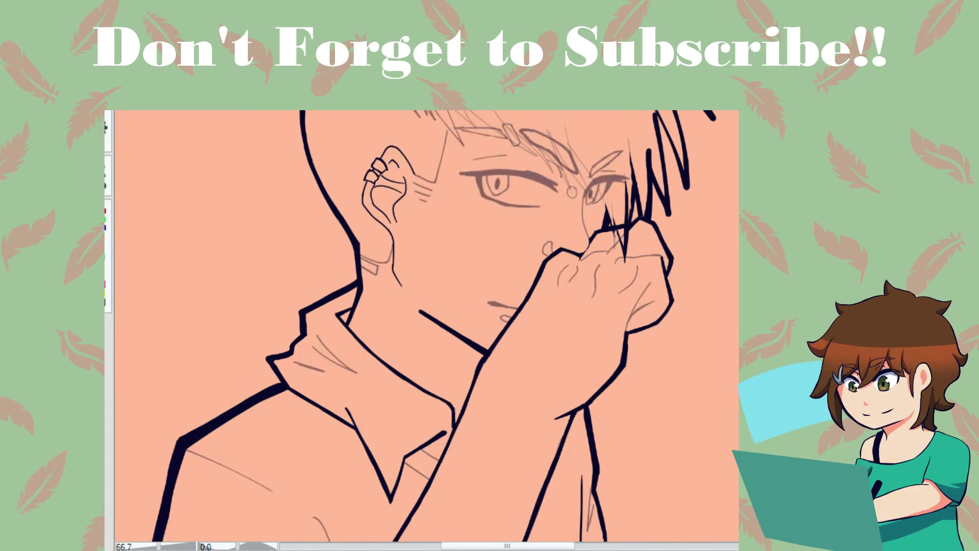
pyautogui.scroll(2, 431, 211)
pyautogui.press('h')
pyautogui.scroll(1, 431, 211)
pyautogui.moveTo(431, 212)
pyautogui.mouseDown()
pyautogui.moveTo(389, 208)
pyautogui.moveTo(573, 201)
pyautogui.moveTo(650, 251)
pyautogui.mouseUp()
pyautogui.moveTo(249, 304); pyautogui.dragTo(269, 370)
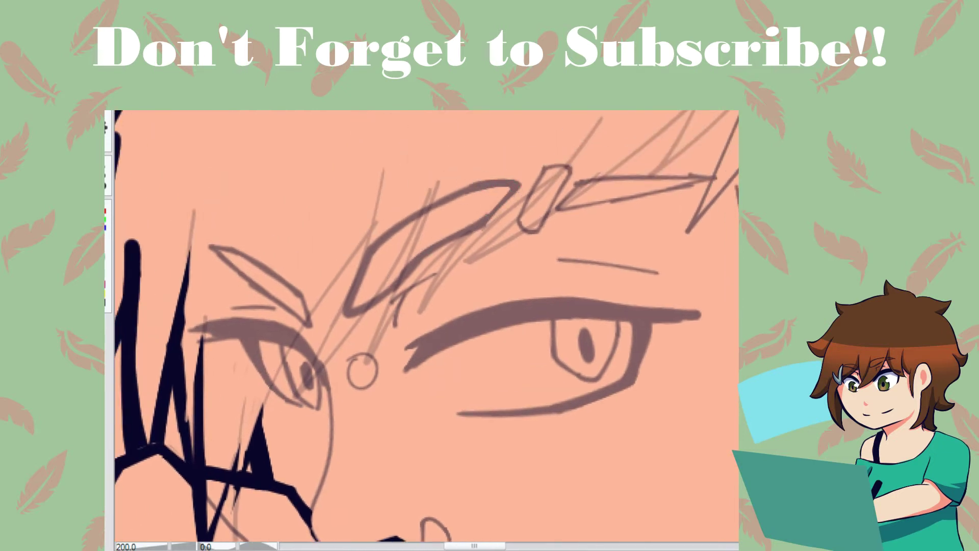
pyautogui.moveTo(575, 186); pyautogui.dragTo(578, 188)
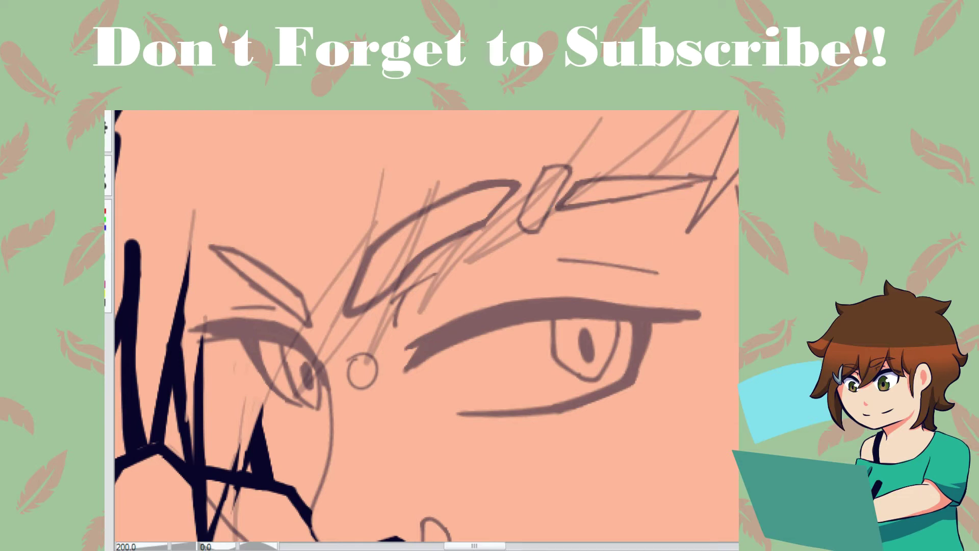
pyautogui.moveTo(599, 264); pyautogui.dragTo(389, 304)
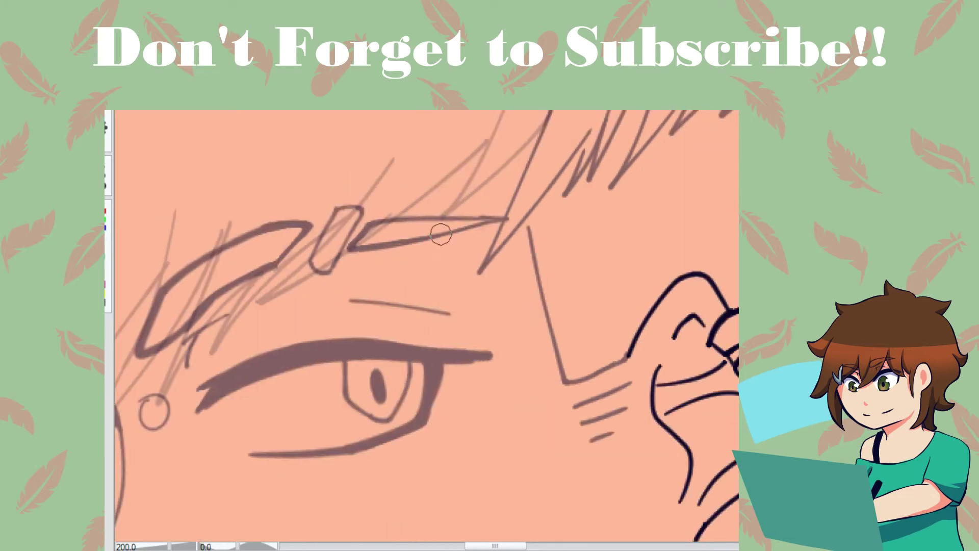
pyautogui.moveTo(417, 264); pyautogui.dragTo(487, 243)
# Thicken the face outline running from the far eye down to the fist
pyautogui.scroll(-3, 487, 243)
pyautogui.scroll(3, 338, 442)
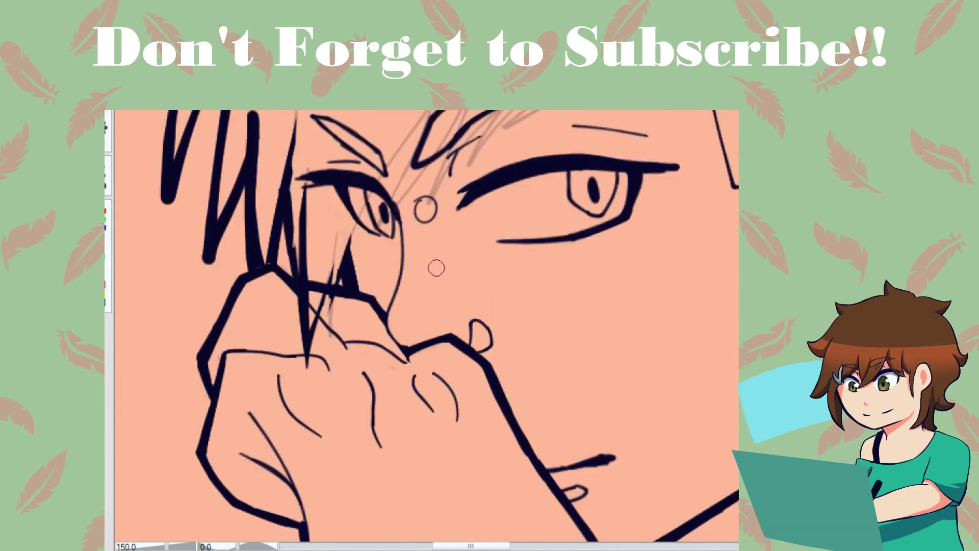
pyautogui.moveTo(398, 209); pyautogui.dragTo(406, 247)
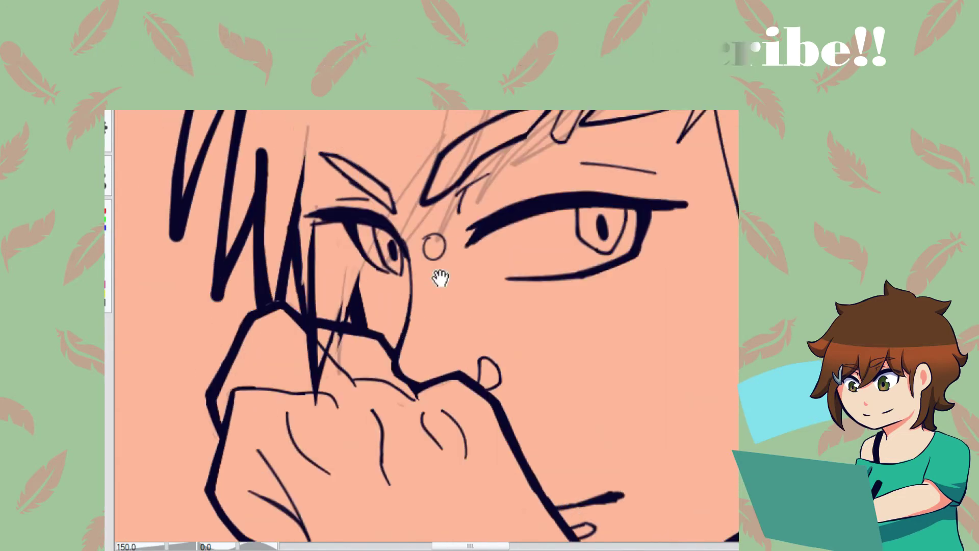
pyautogui.scroll(-3, 547, 386)
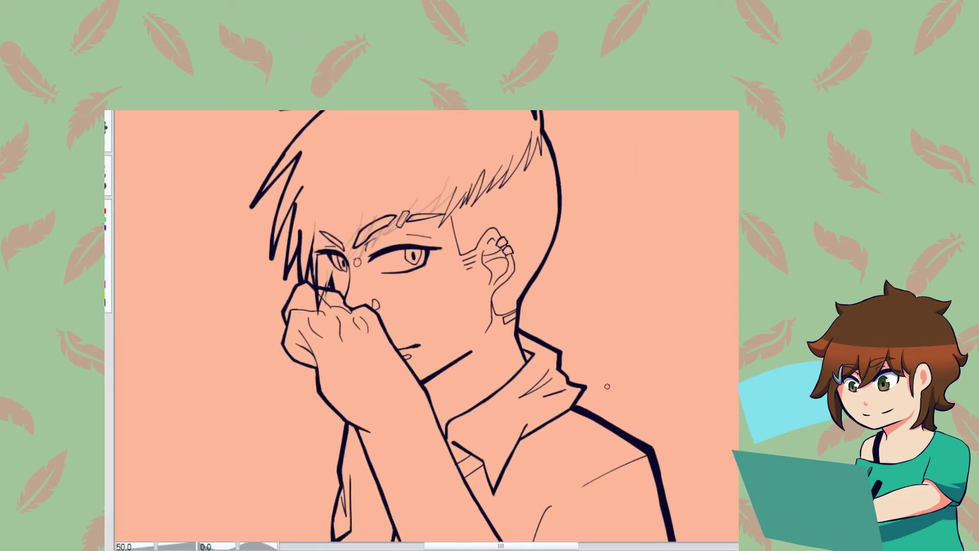
# Redraw the earlobe as a rounded curve with a round stud earring and thicken the jaw line directly below it
pyautogui.scroll(3, 536, 298)
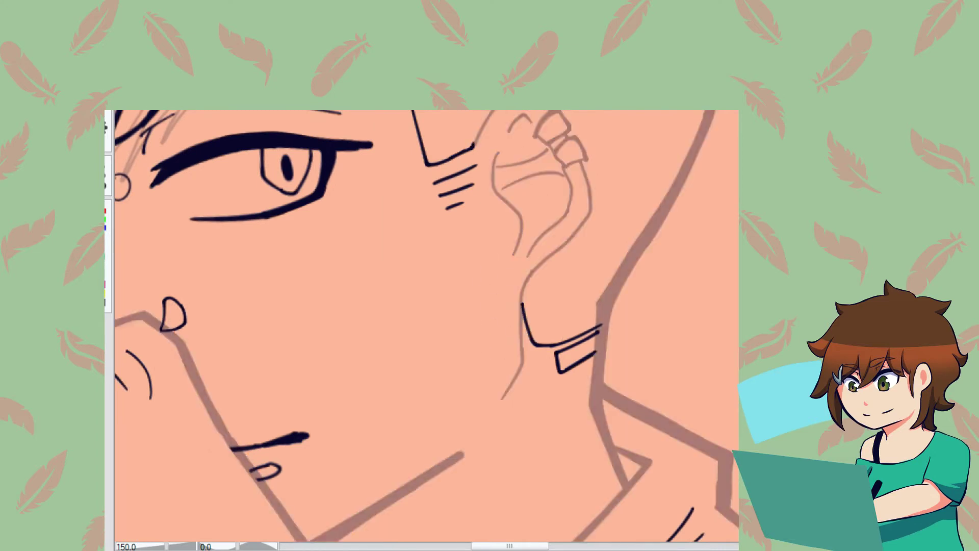
pyautogui.moveTo(575, 230); pyautogui.dragTo(525, 290)
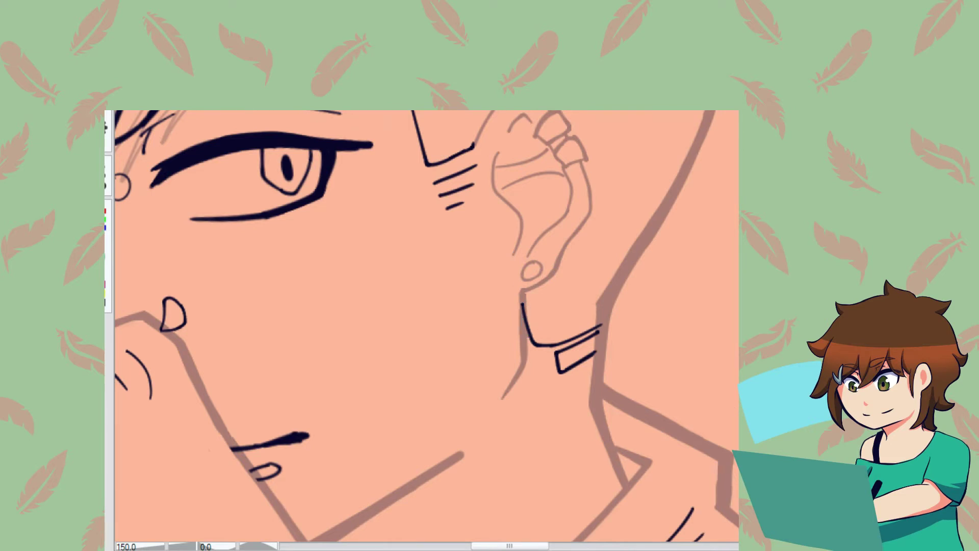
pyautogui.scroll(-6, 427, 326)
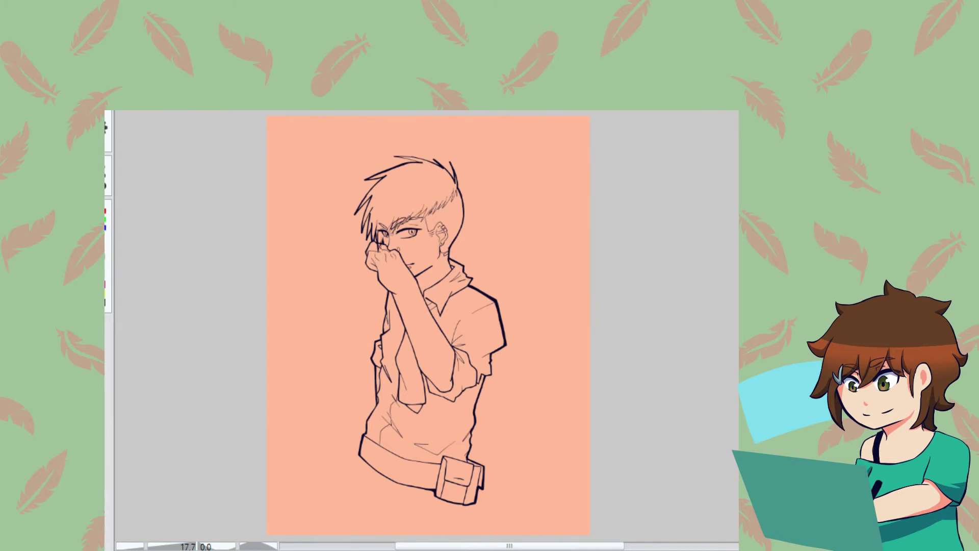
# Erase the fist's outline where the hair strand overlaps it beneath the far eye
pyautogui.scroll(4, 424, 194)
pyautogui.moveTo(372, 285); pyautogui.dragTo(296, 327)
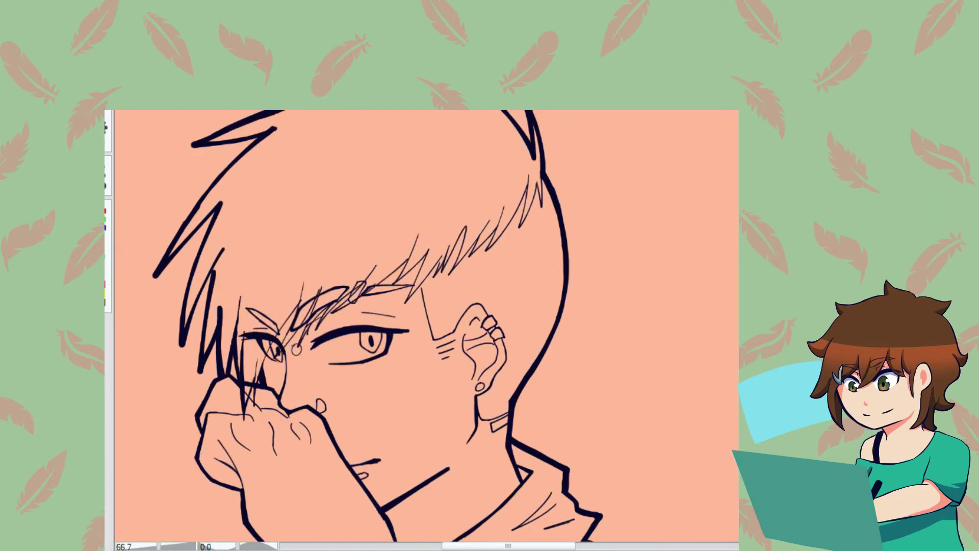
pyautogui.scroll(1, 275, 340)
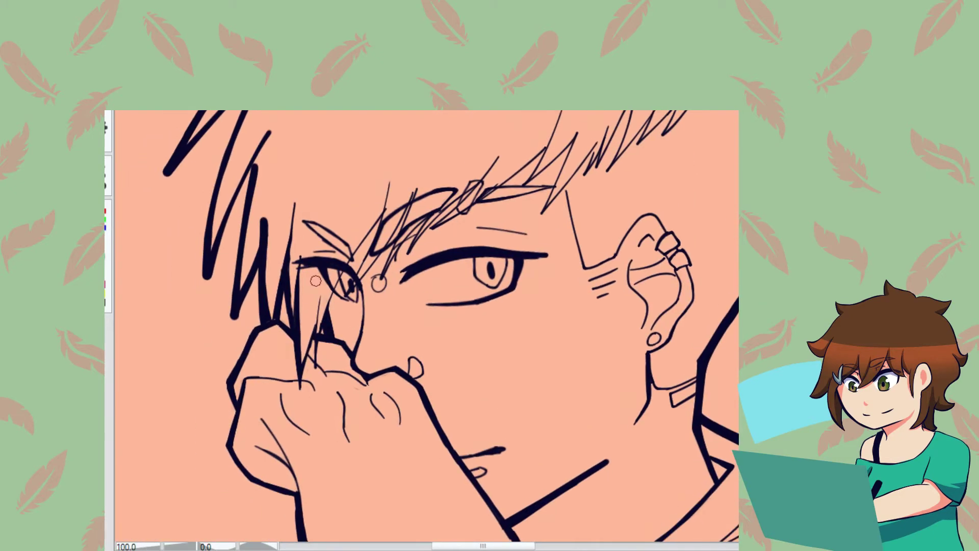
pyautogui.scroll(1, 604, 416)
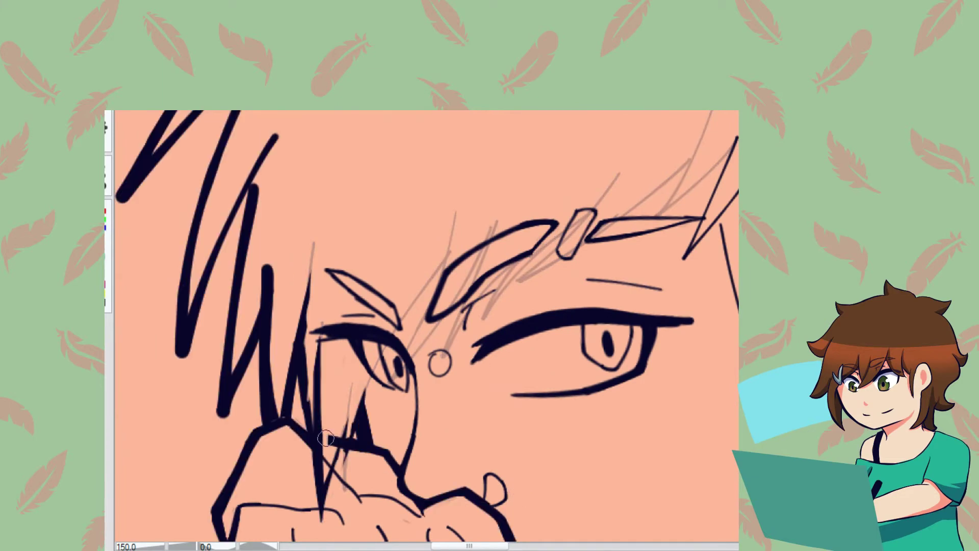
pyautogui.scroll(-2, 322, 408)
pyautogui.scroll(5, 314, 248)
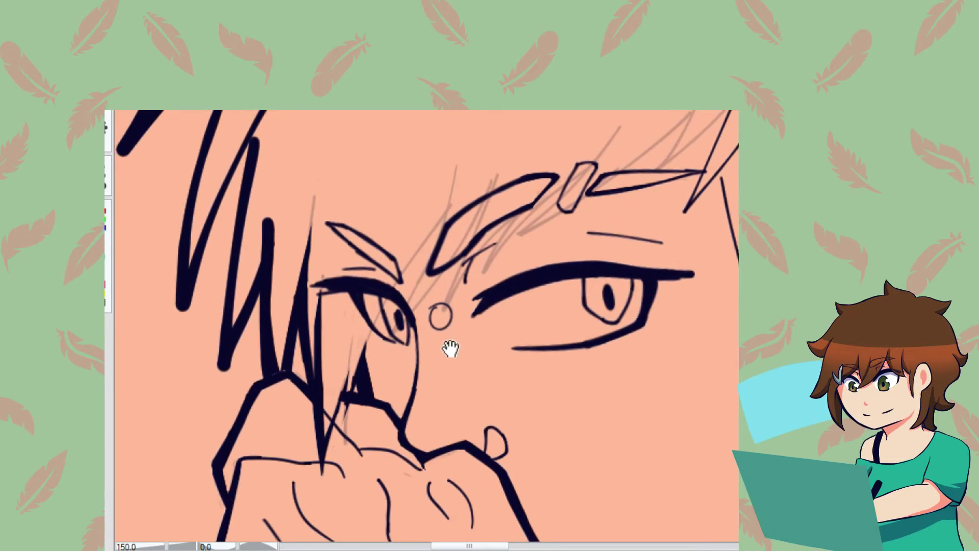
# Taper the blunt stroke ends of the fringe strands and the hair outline
pyautogui.scroll(-4, 284, 204)
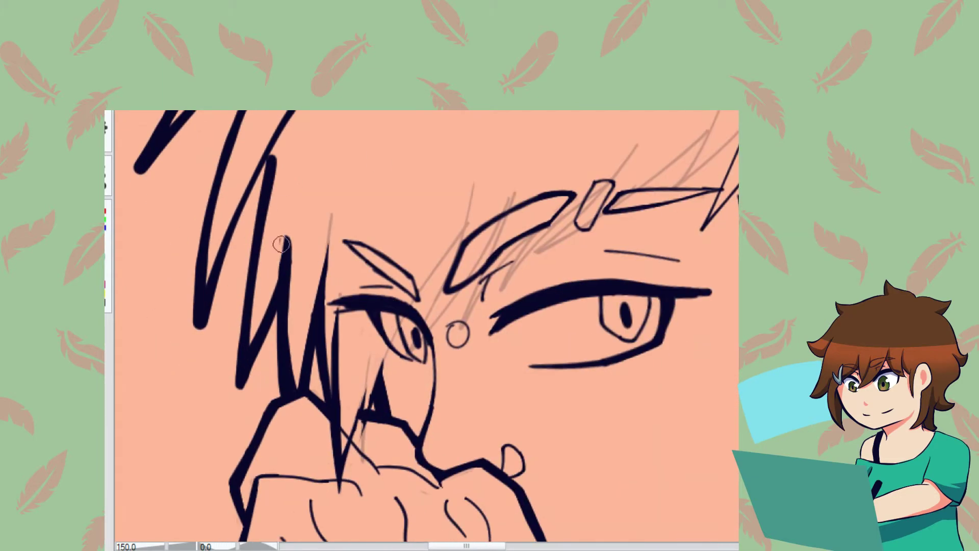
pyautogui.scroll(2, 269, 258)
pyautogui.scroll(5, 285, 255)
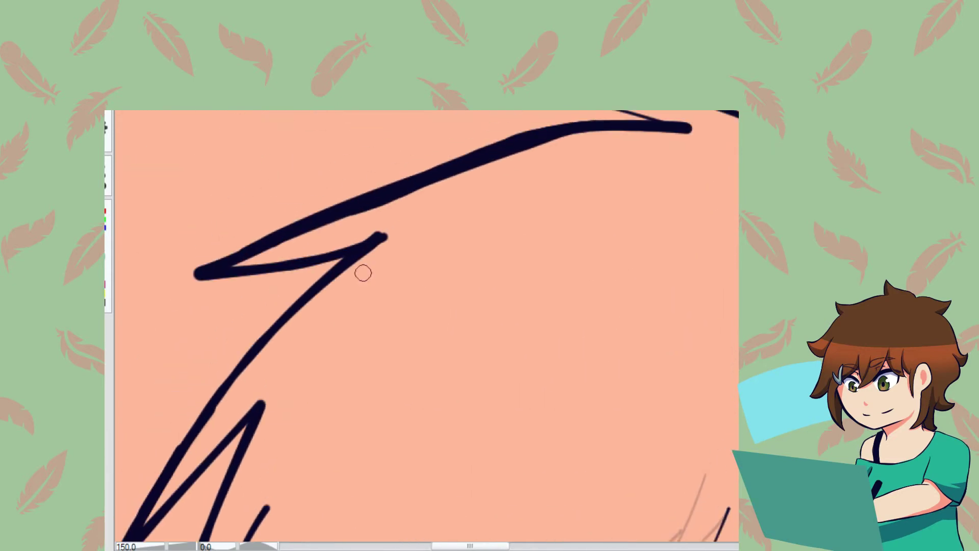
pyautogui.scroll(-4, 352, 204)
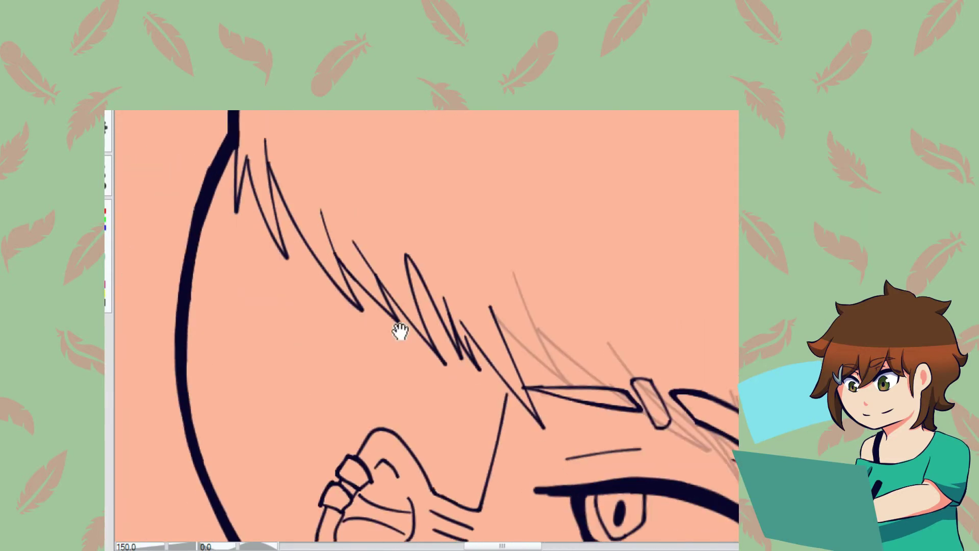
# Smooth and thicken the ear's outer rim near the lobe and the jaw line below the ear
pyautogui.scroll(1, 327, 260)
pyautogui.moveTo(325, 262); pyautogui.dragTo(334, 231)
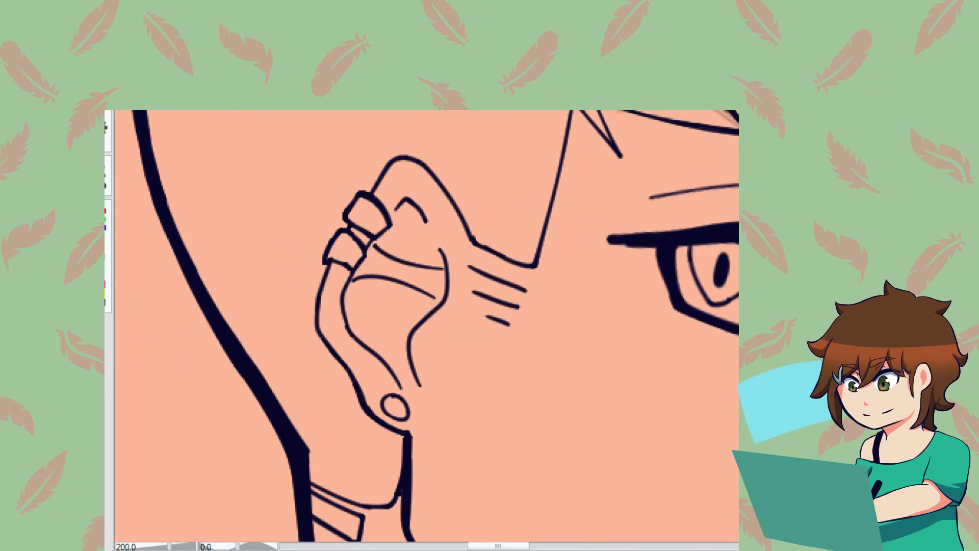
pyautogui.scroll(-2, 302, 269)
pyautogui.press('h')
pyautogui.scroll(-3, 426, 326)
pyautogui.scroll(3, 426, 326)
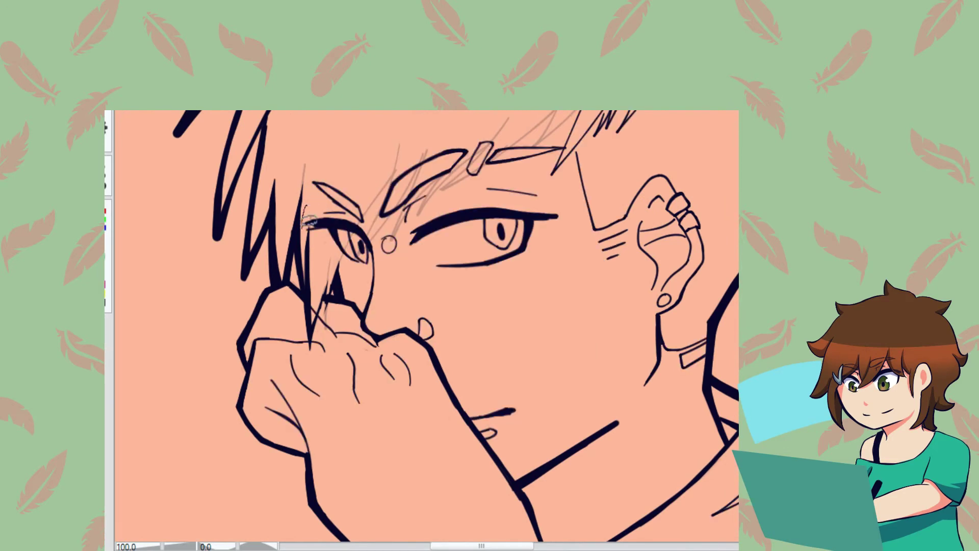
# Select both eyebrows and the far eye's upper lash area under the hair, and lighten their lines
pyautogui.moveTo(357, 227); pyautogui.dragTo(306, 176)
pyautogui.scroll(3, 358, 227)
pyautogui.moveTo(349, 275)
pyautogui.mouseDown()
pyautogui.moveTo(398, 257)
pyautogui.moveTo(475, 171)
pyautogui.moveTo(541, 173)
pyautogui.moveTo(523, 168)
pyautogui.mouseUp()
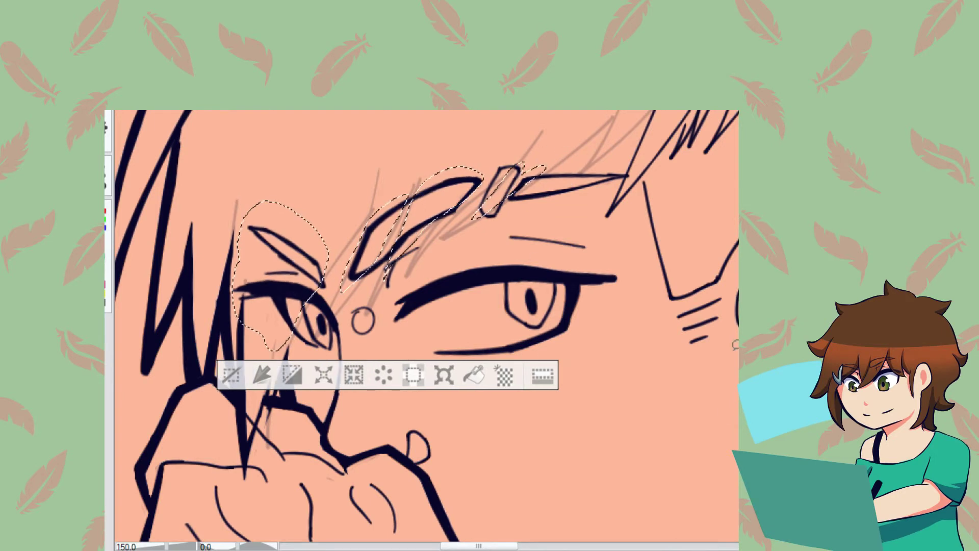
pyautogui.hotkey('ctrl', 'd')
pyautogui.press('-')
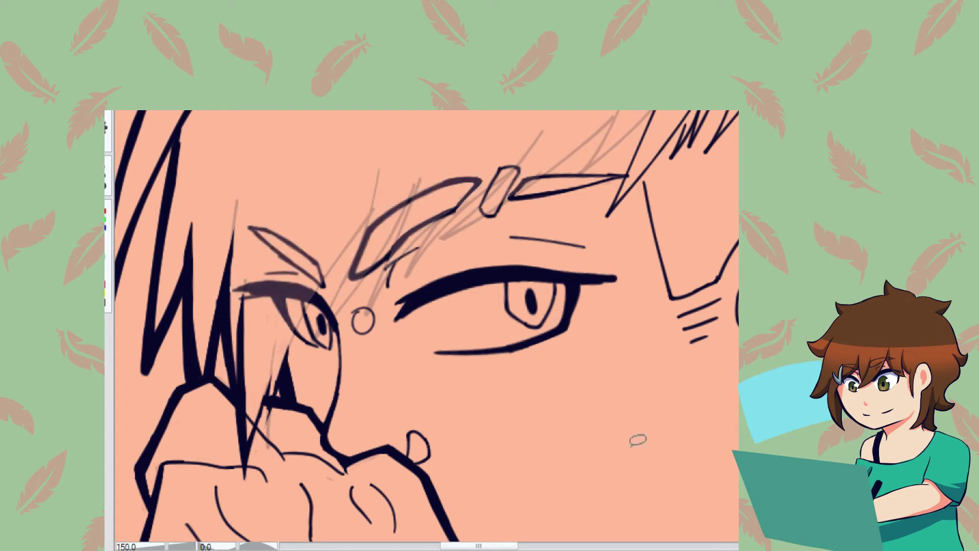
pyautogui.press('-')
pyautogui.press('-')
pyautogui.press('-')
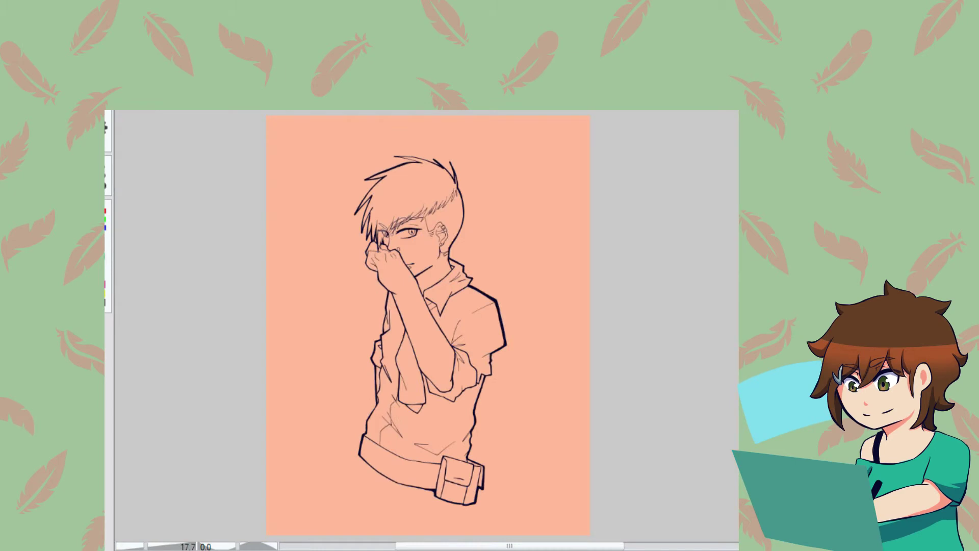
# Select the whole figure's silhouette and fill it with a cream base colour
pyautogui.press('Tab')
pyautogui.press('Tab')
pyautogui.click(282, 473)
pyautogui.hotkey('alt', 'BackSpace')
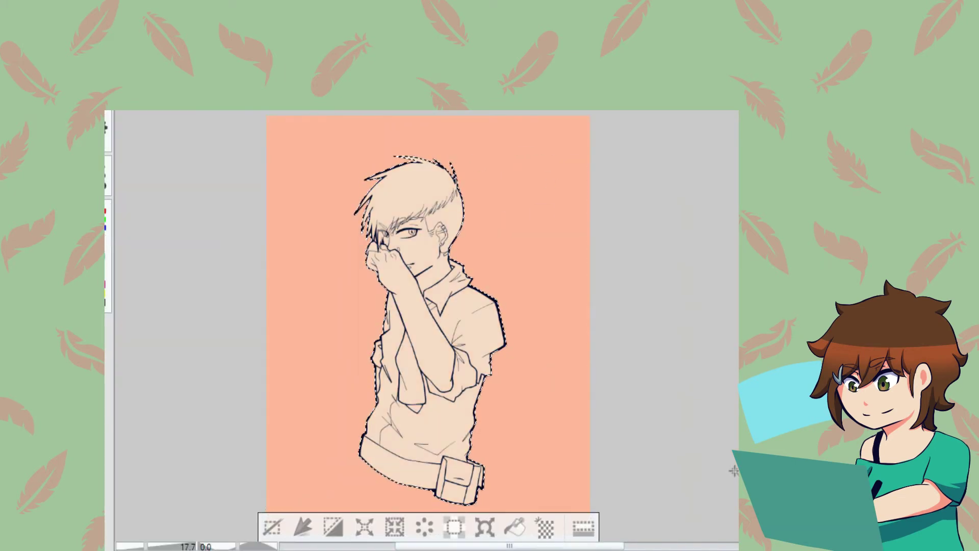
# Set the brush size to 70 and paint pink shadows on the neck and the elbow
pyautogui.press('Tab')
pyautogui.scroll(-5, 168, 306)
pyautogui.click(168, 296)
pyautogui.moveTo(525, 268)
pyautogui.mouseDown()
pyautogui.moveTo(518, 280)
pyautogui.moveTo(540, 250)
pyautogui.mouseUp()
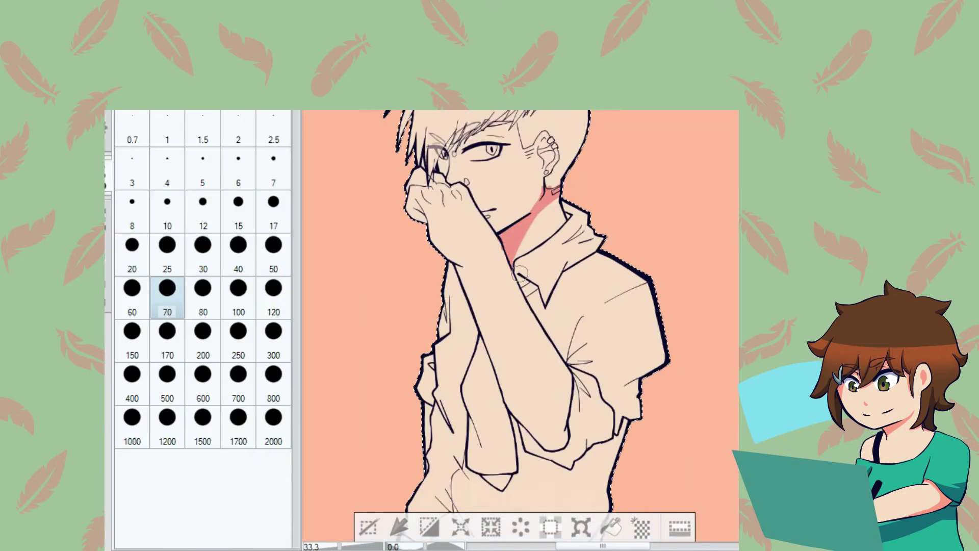
pyautogui.moveTo(569, 378); pyautogui.dragTo(496, 365)
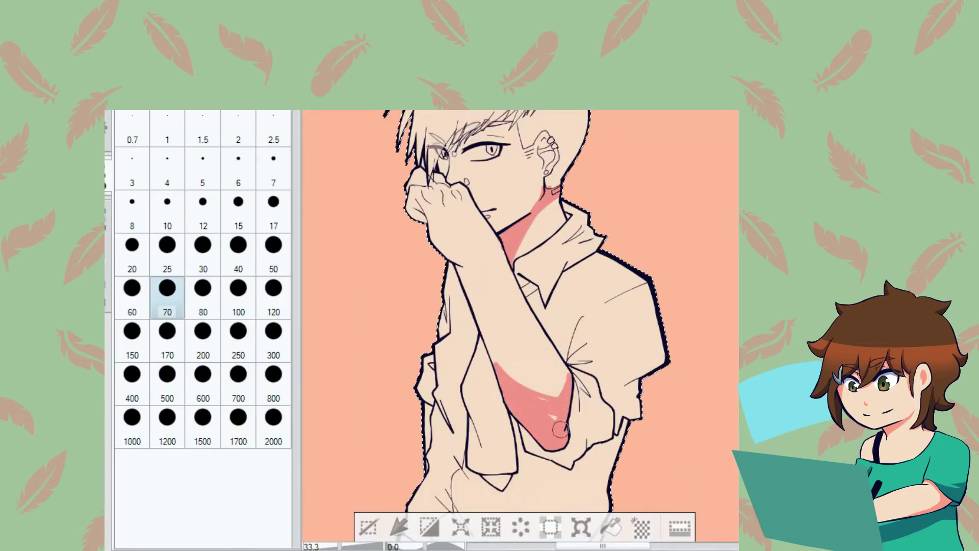
# Paint pink shadows under the fringe, around the far eye, inside the ear, and along the fist and wrist
pyautogui.press('Tab')
pyautogui.moveTo(403, 172); pyautogui.dragTo(345, 220)
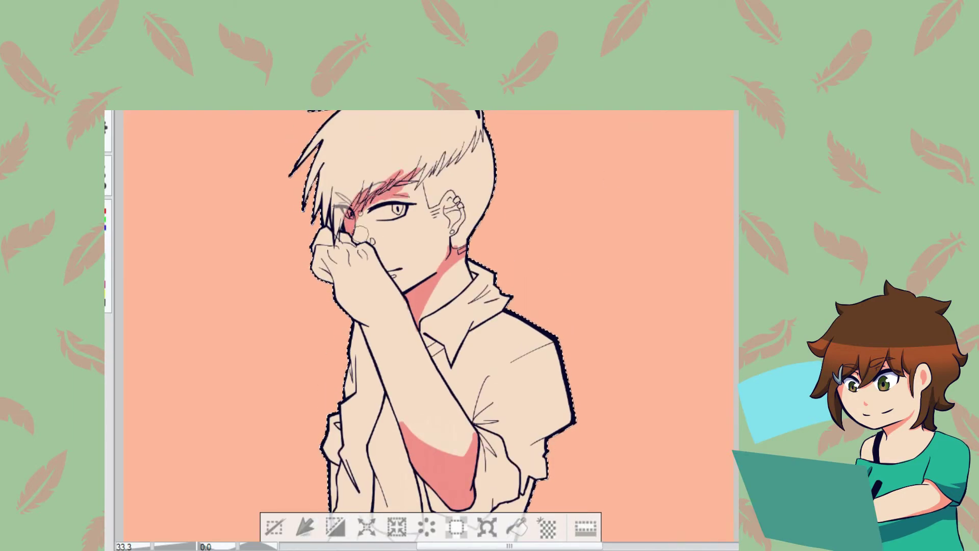
pyautogui.moveTo(450, 198); pyautogui.dragTo(462, 227)
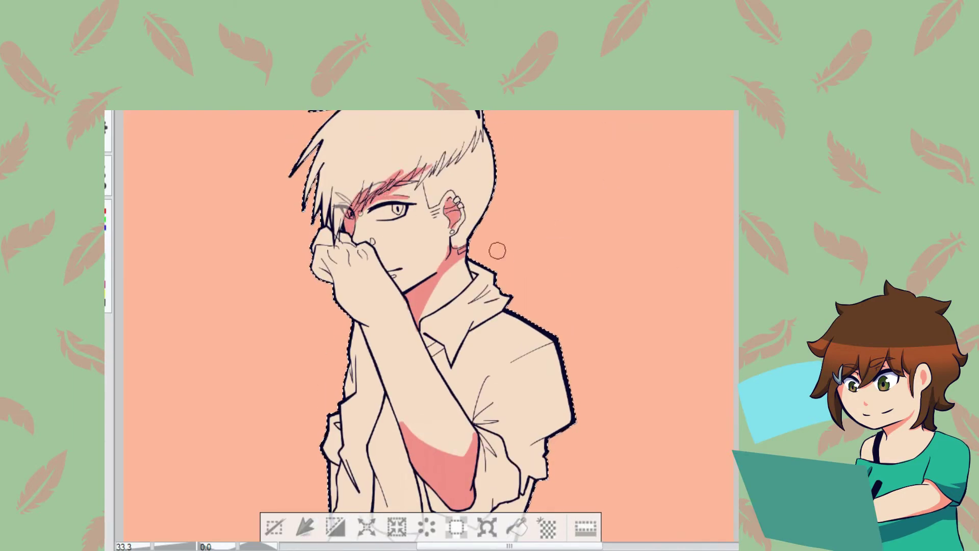
pyautogui.scroll(-1, 434, 255)
pyautogui.moveTo(370, 306)
pyautogui.mouseDown()
pyautogui.moveTo(347, 295)
pyautogui.moveTo(336, 262)
pyautogui.mouseUp()
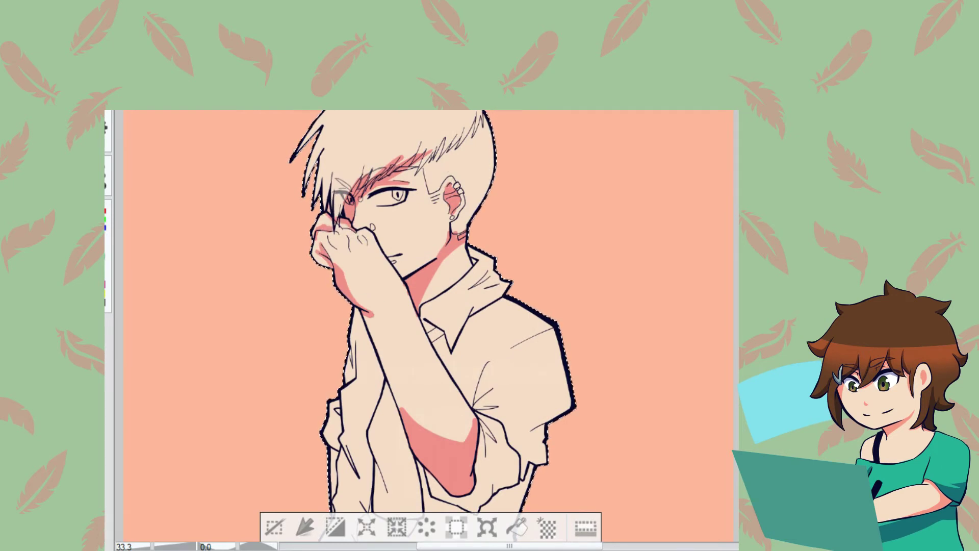
# Replace the figure's cream base and pink shadows with a flat light grey at 85% brightness
pyautogui.scroll(-3, 478, 170)
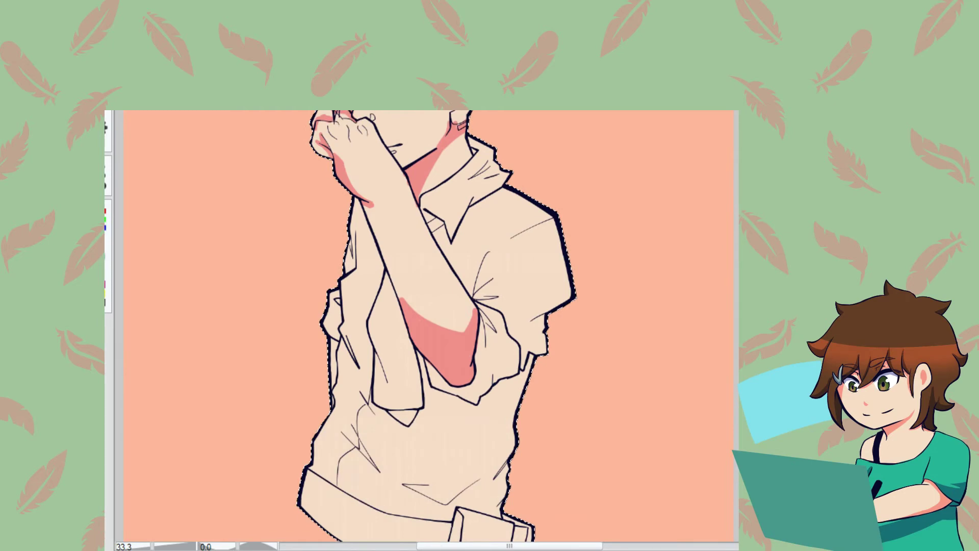
pyautogui.scroll(4, 731, 253)
pyautogui.press('-')
pyautogui.press('-')
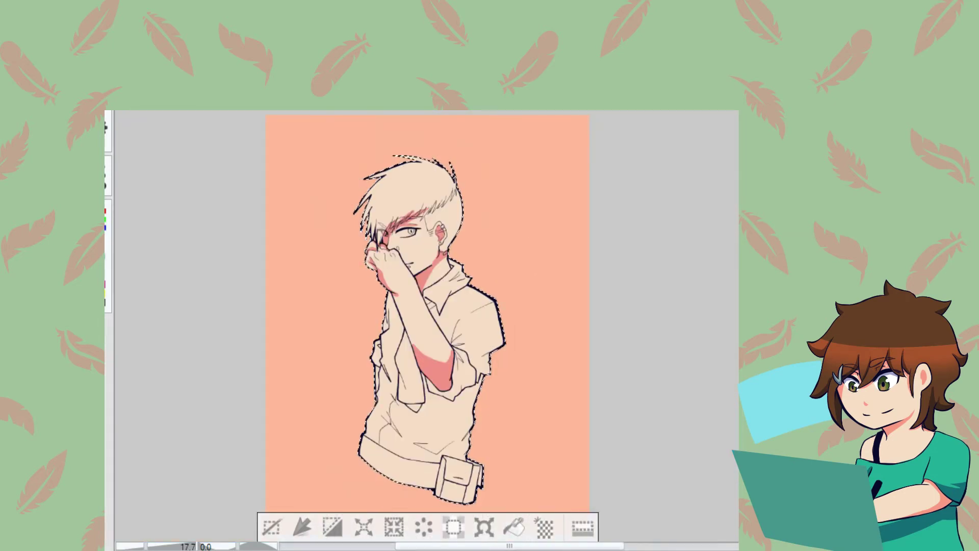
pyautogui.click(115, 264)
pyautogui.scroll(-2, 296, 431)
pyautogui.press('Tab')
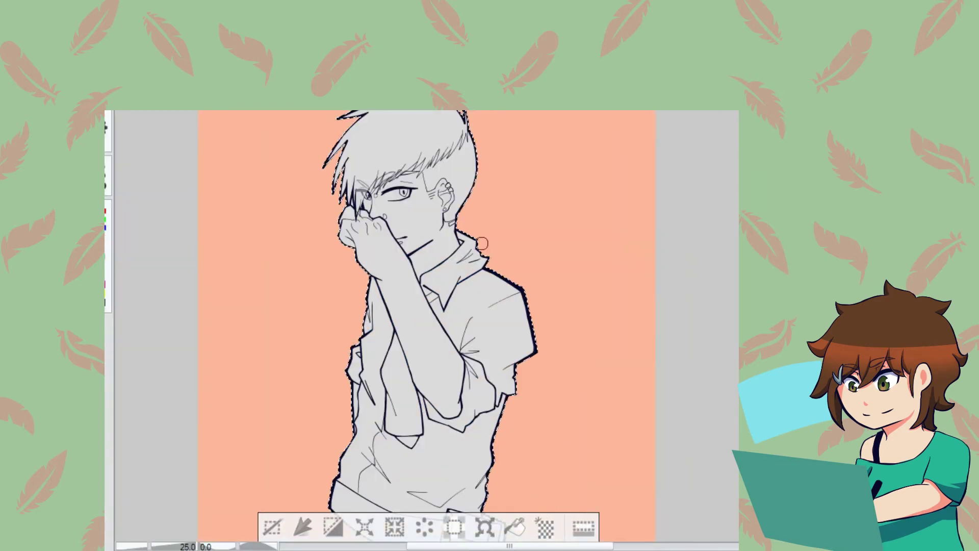
pyautogui.press('Tab')
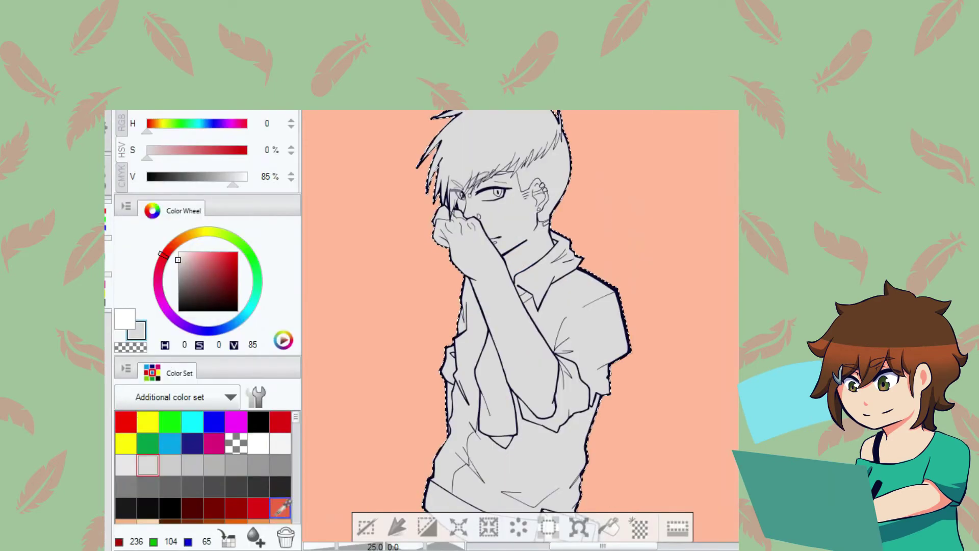
# Pick a dark grey at 30% brightness and cover the figure with it, leaving soft light areas on the head and shoulder
pyautogui.press('+')
pyautogui.press('+')
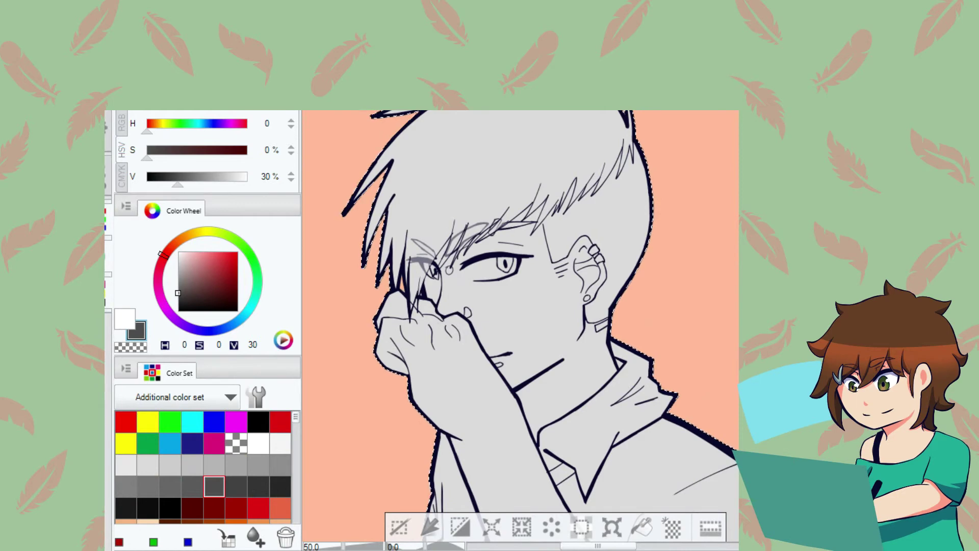
pyautogui.press('-')
pyautogui.press('-')
pyautogui.press(']')
pyautogui.press(']')
pyautogui.moveTo(475, 357)
pyautogui.mouseDown()
pyautogui.moveTo(490, 460)
pyautogui.moveTo(536, 459)
pyautogui.mouseUp()
pyautogui.moveTo(636, 421)
pyautogui.mouseDown()
pyautogui.moveTo(499, 228)
pyautogui.moveTo(564, 148)
pyautogui.moveTo(586, 316)
pyautogui.mouseUp()
# Set the brush size to 40 and try soft light highlights along the collar, shoulder seam and sleeve edge
pyautogui.click(238, 245)
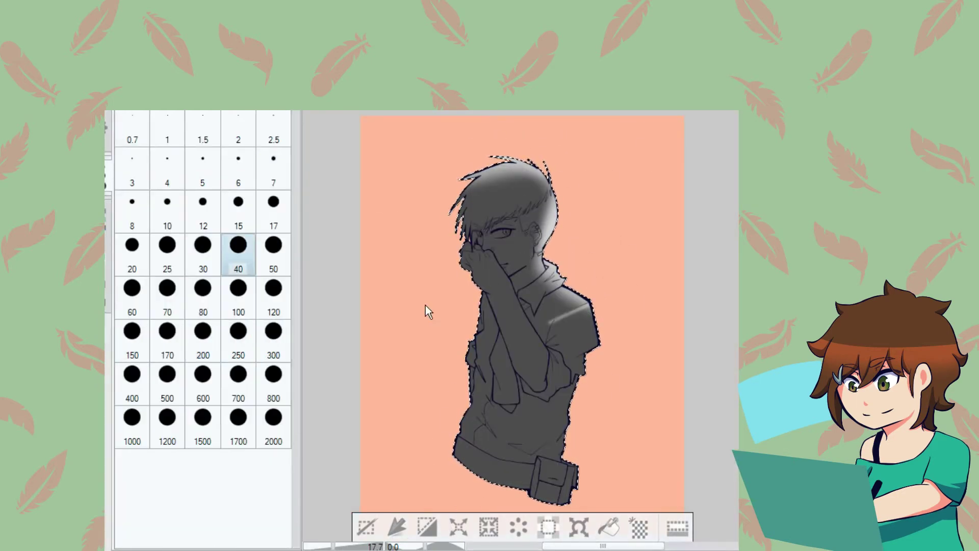
pyautogui.press('Tab')
pyautogui.press('+')
pyautogui.press('+')
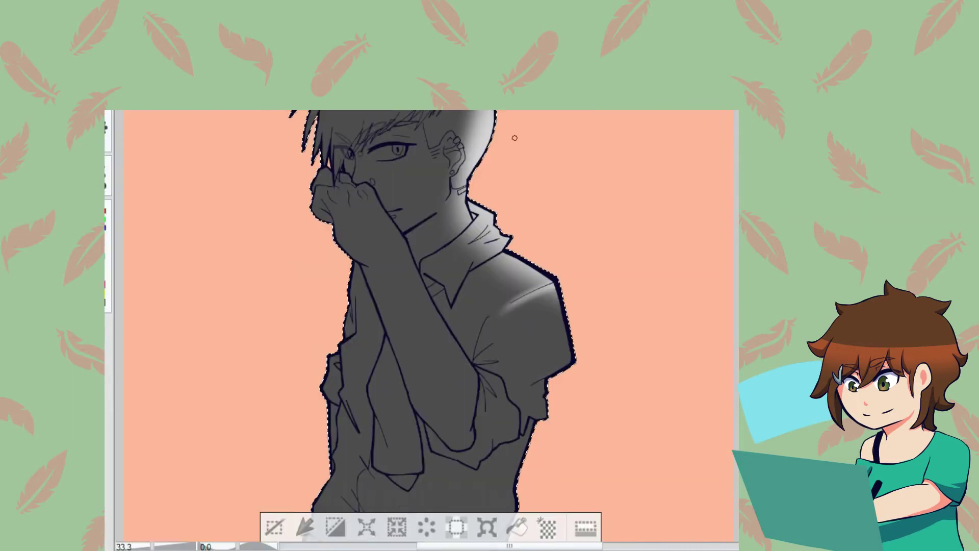
pyautogui.press('h')
pyautogui.moveTo(306, 286); pyautogui.dragTo(347, 322)
pyautogui.moveTo(312, 290); pyautogui.dragTo(289, 356)
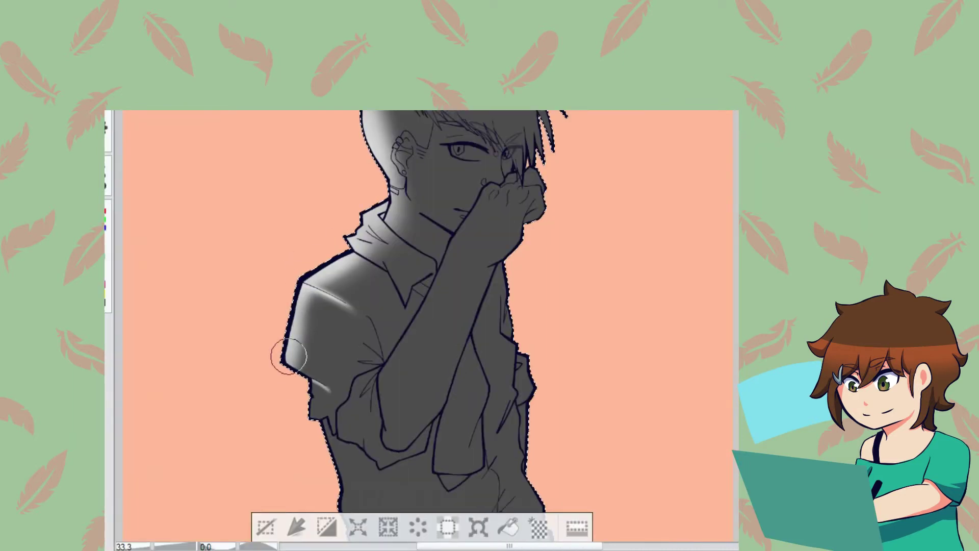
# Try soft light highlights down the lit side of the torso, on the belt pouch and on the collar
pyautogui.scroll(-5, 621, 269)
pyautogui.moveTo(357, 265)
pyautogui.mouseDown()
pyautogui.moveTo(332, 406)
pyautogui.moveTo(367, 459)
pyautogui.moveTo(383, 413)
pyautogui.mouseUp()
pyautogui.press('Tab')
pyautogui.click(234, 332)
pyautogui.press('Tab')
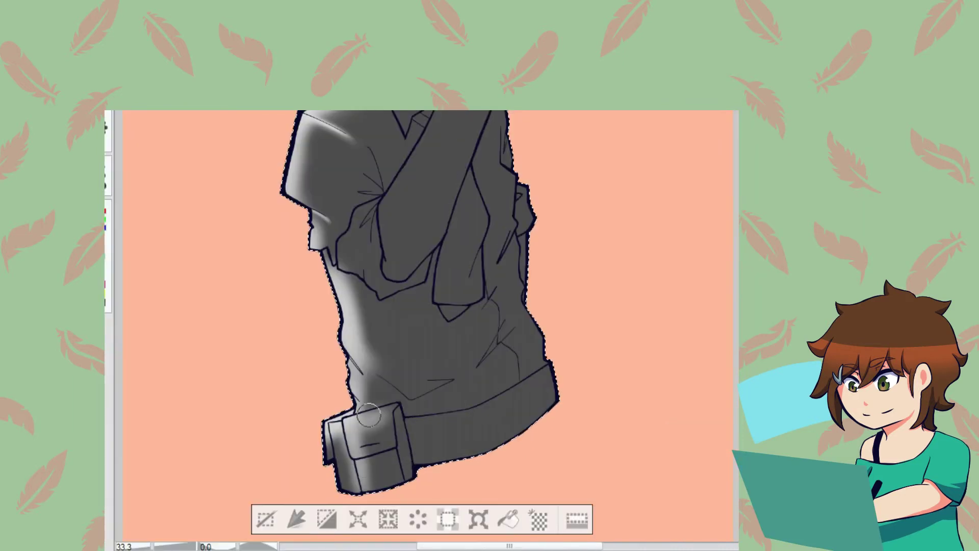
pyautogui.scroll(5, 523, 316)
pyautogui.scroll(3, 428, 327)
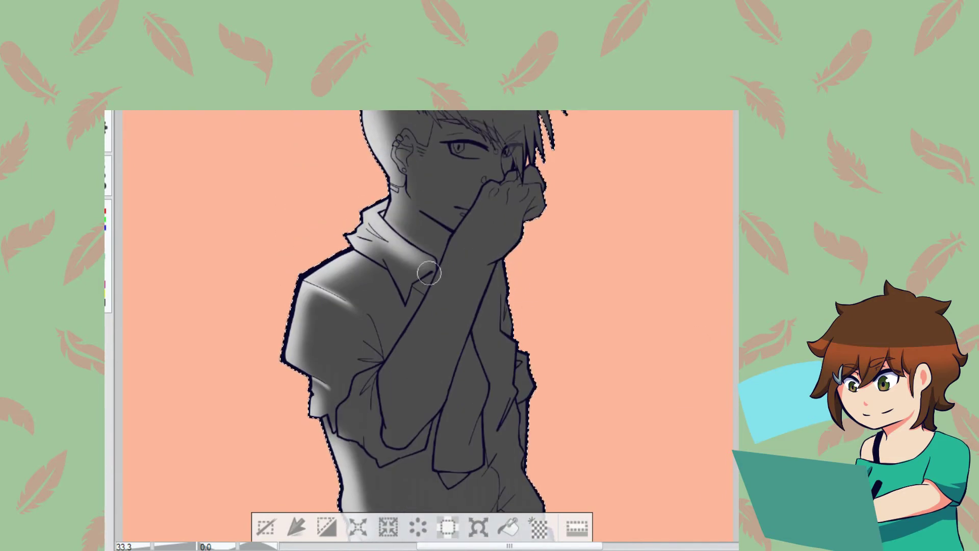
pyautogui.press('h')
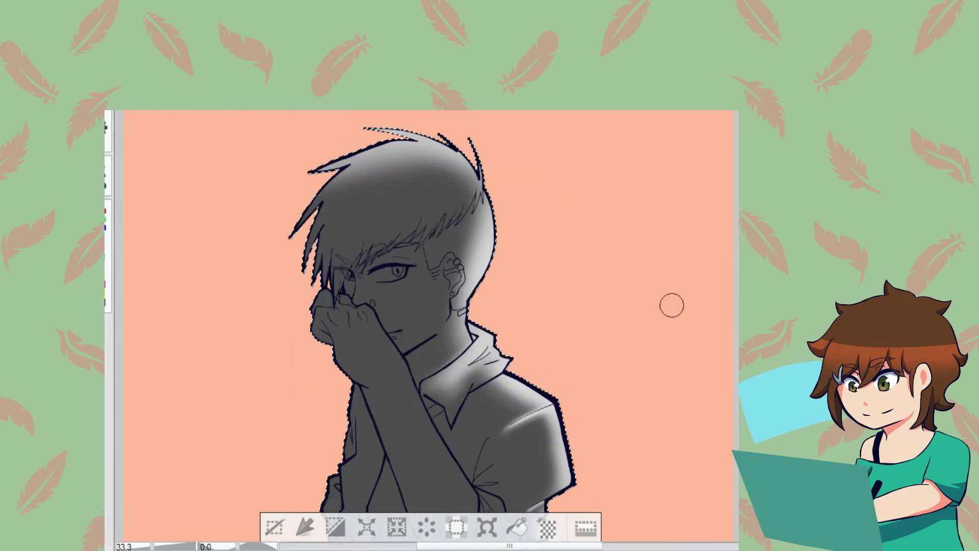
# Undo the soft highlights and start painting hard-edged light grey highlights along the top of the shoulder
pyautogui.scroll(-2, 729, 311)
pyautogui.press('Tab')
pyautogui.click(132, 293)
pyautogui.hotkey('ctrl', 'z')
pyautogui.scroll(-2, 520, 316)
pyautogui.click(203, 336)
pyautogui.scroll(2, 604, 274)
pyautogui.click(563, 271)
pyautogui.moveTo(568, 278); pyautogui.dragTo(623, 289)
# Flip the canvas view and paint hard-edged light highlights down the outer sleeve edge and the side of the torso
pyautogui.press('h')
pyautogui.moveTo(459, 240); pyautogui.dragTo(426, 350)
pyautogui.scroll(-2, 427, 350)
pyautogui.moveTo(424, 271)
pyautogui.mouseDown()
pyautogui.moveTo(457, 393)
pyautogui.moveTo(429, 449)
pyautogui.mouseUp()
pyautogui.scroll(-2, 444, 436)
# Set the brush size to 80 and paint hard-edged light highlights on the belt pouch and the shirt folds
pyautogui.click(202, 288)
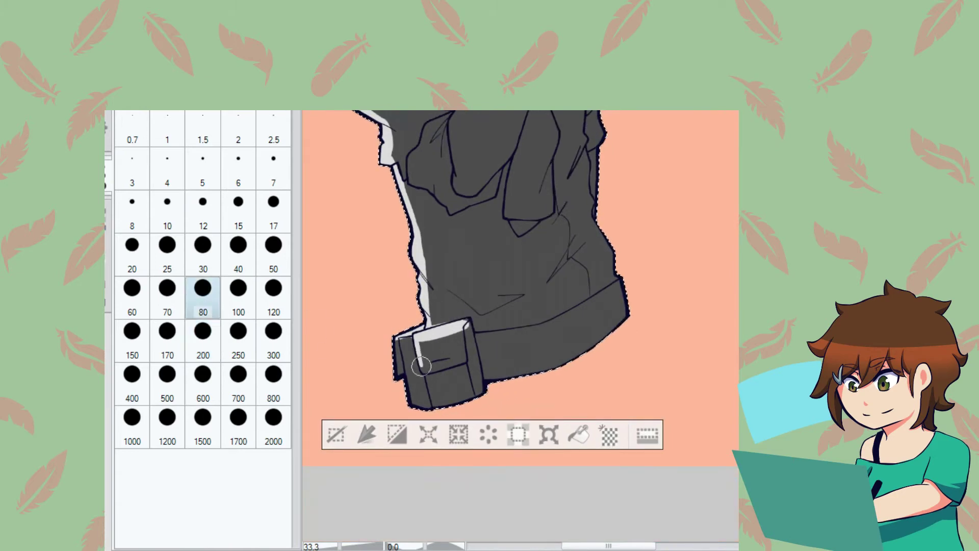
pyautogui.scroll(2, 525, 295)
pyautogui.moveTo(448, 391); pyautogui.dragTo(431, 367)
pyautogui.scroll(5, 431, 366)
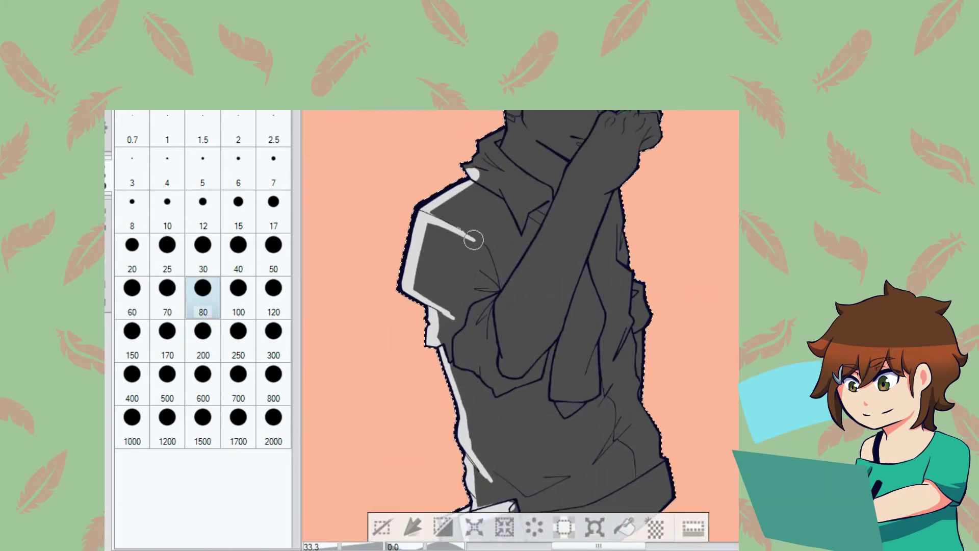
# Set the brush size to 150 and paint a broad light highlight around the back of the head
pyautogui.click(132, 331)
pyautogui.moveTo(477, 383)
pyautogui.mouseDown()
pyautogui.moveTo(490, 163)
pyautogui.moveTo(460, 255)
pyautogui.moveTo(656, 136)
pyautogui.moveTo(663, 245)
pyautogui.mouseUp()
pyautogui.press('h')
# Reduce the brush size and try light highlight strands running from the crown into the hair
pyautogui.press('[')
pyautogui.press('[')
pyautogui.press('[')
pyautogui.press('[')
pyautogui.scroll(1, 699, 191)
pyautogui.moveTo(477, 202); pyautogui.dragTo(541, 176)
pyautogui.moveTo(497, 235); pyautogui.dragTo(564, 171)
# Set the brush size to 40 and try another light strand on the crown, redrawing it after an undo
pyautogui.press('[')
pyautogui.press('[')
pyautogui.press('[')
pyautogui.moveTo(505, 273); pyautogui.dragTo(596, 193)
pyautogui.hotkey('ctrl', 'z')
pyautogui.press('h')
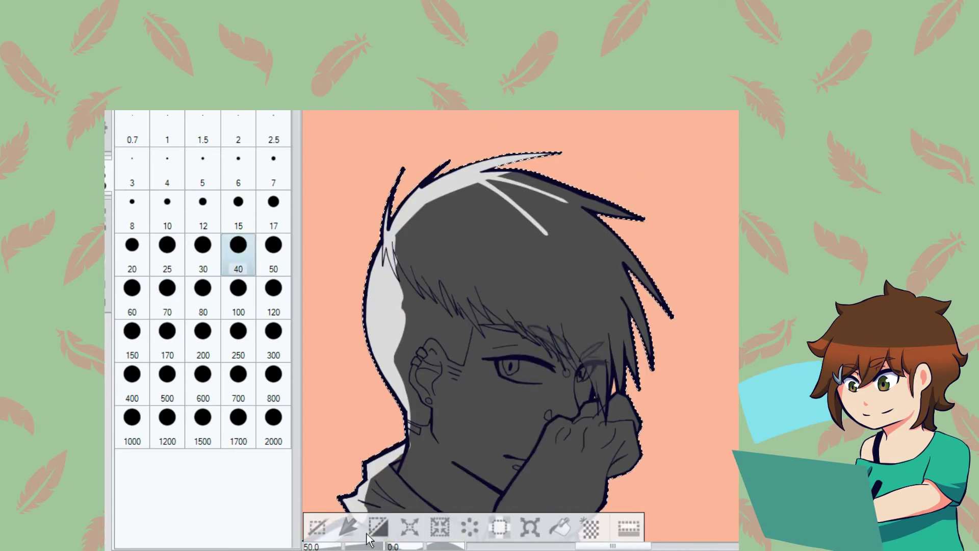
pyautogui.press('h')
pyautogui.moveTo(538, 269); pyautogui.dragTo(616, 202)
pyautogui.moveTo(575, 235); pyautogui.dragTo(614, 200)
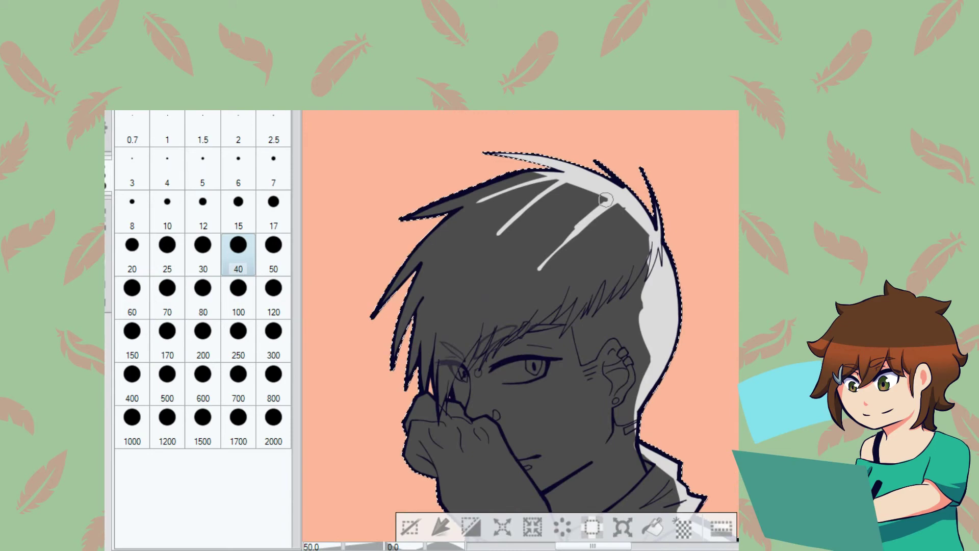
# Paint thin light highlights along the outer rim and lobe of the ear
pyautogui.scroll(1, 652, 190)
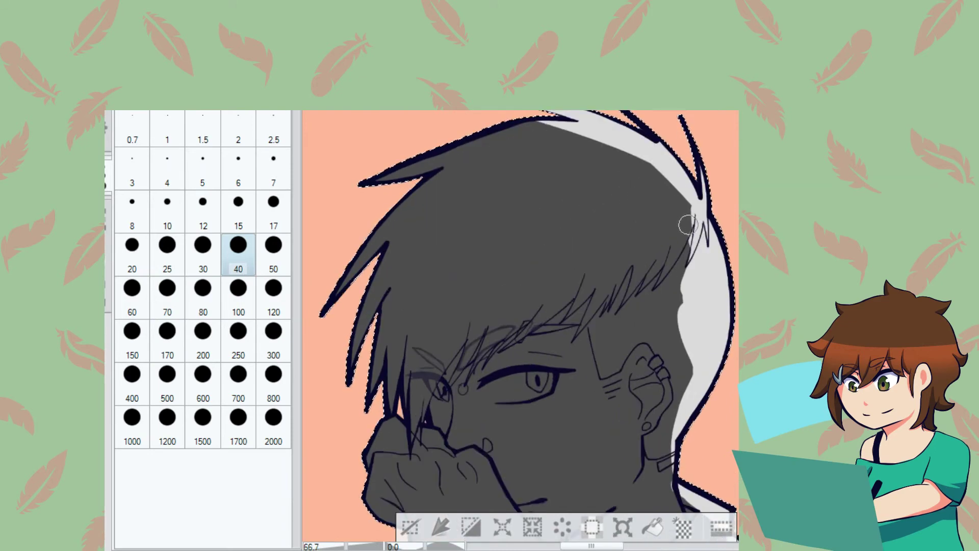
pyautogui.moveTo(687, 225); pyautogui.dragTo(617, 180)
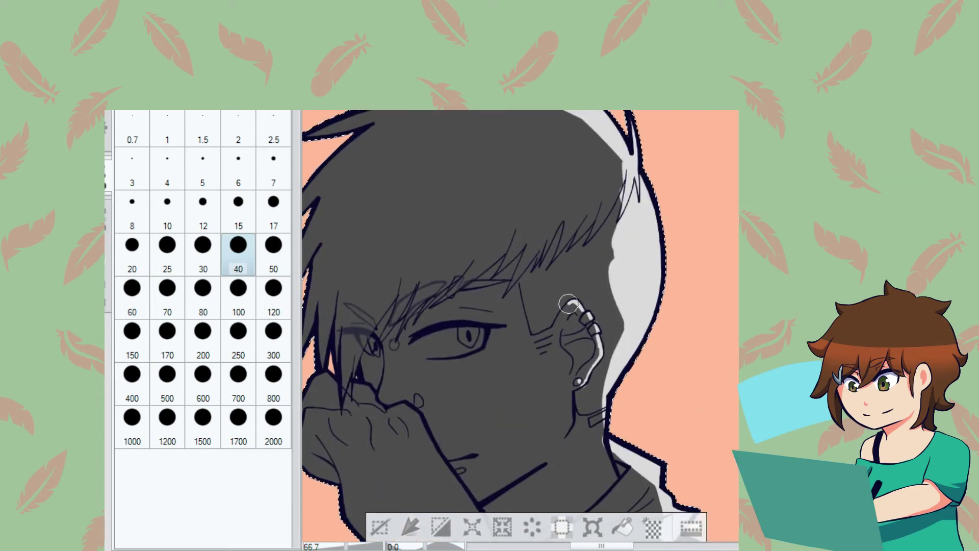
# Paint light highlights along the raised forearm's upper edge and on the folds of its rolled sleeve
pyautogui.scroll(-2, 568, 304)
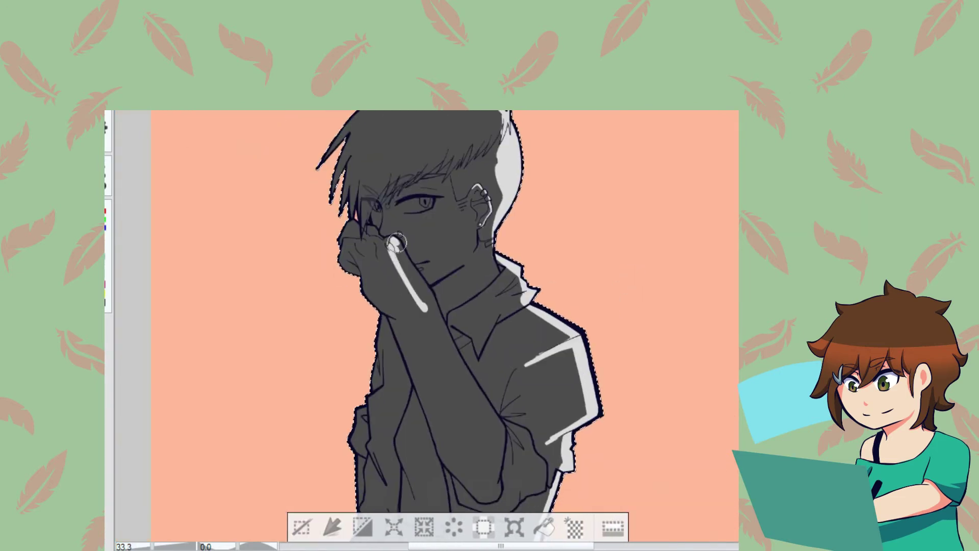
pyautogui.moveTo(448, 346); pyautogui.dragTo(454, 260)
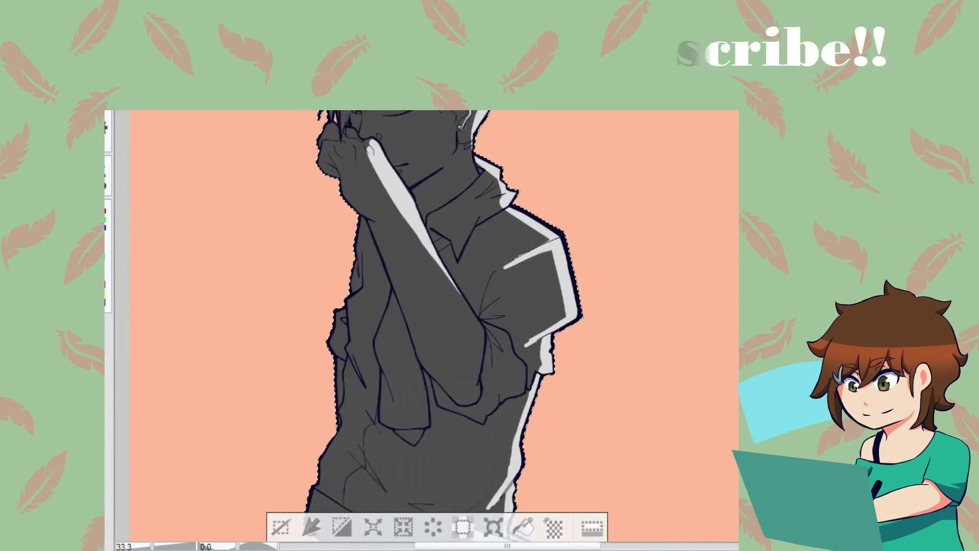
pyautogui.scroll(1, 470, 300)
pyautogui.press('h')
pyautogui.moveTo(378, 337); pyautogui.dragTo(372, 406)
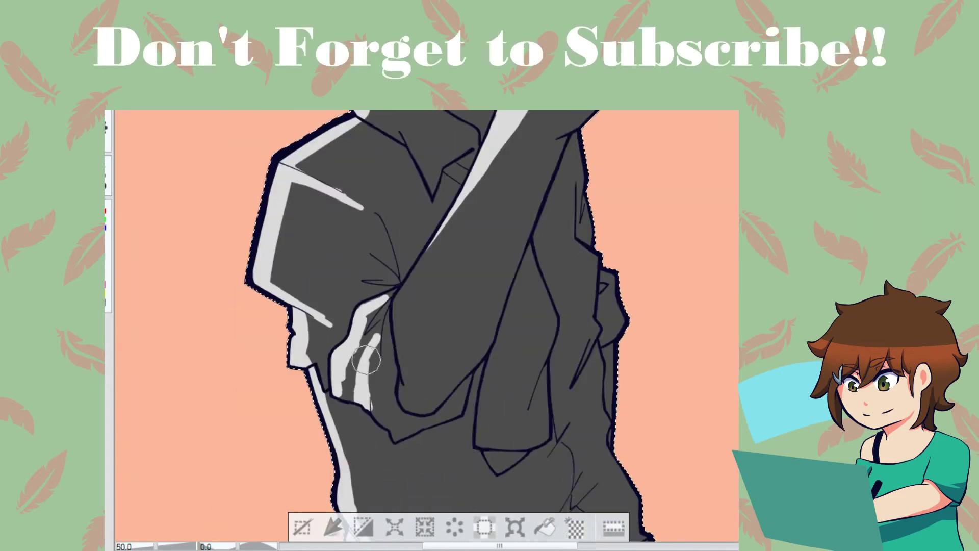